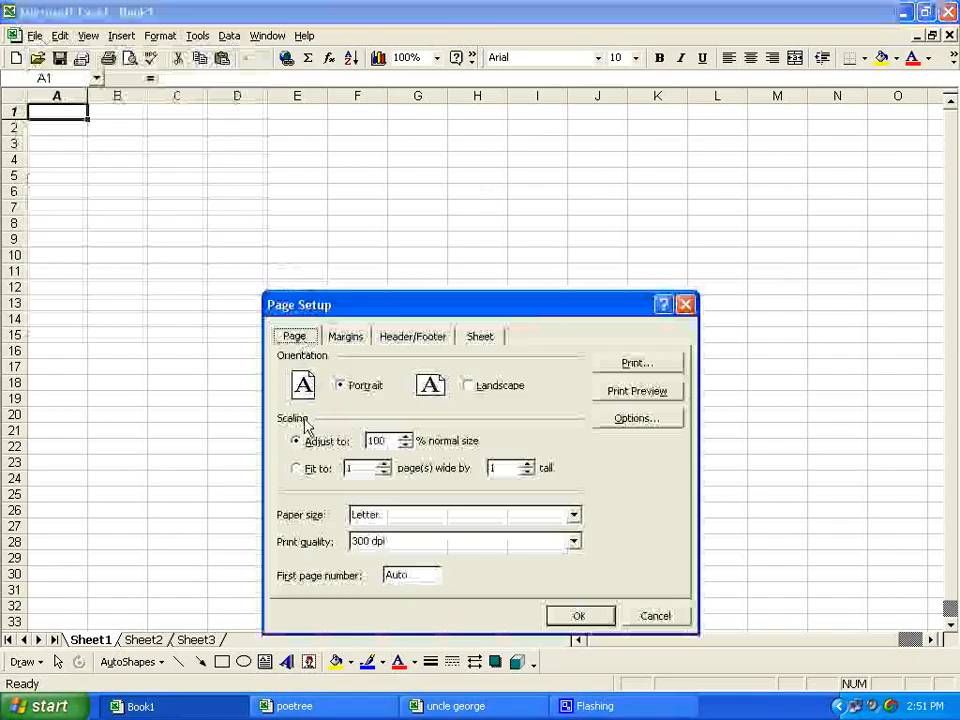
Step: Set the print scaling to 200% of normal size and all four page margins to 0.5
drag(396, 441, 364, 440)
text(200)
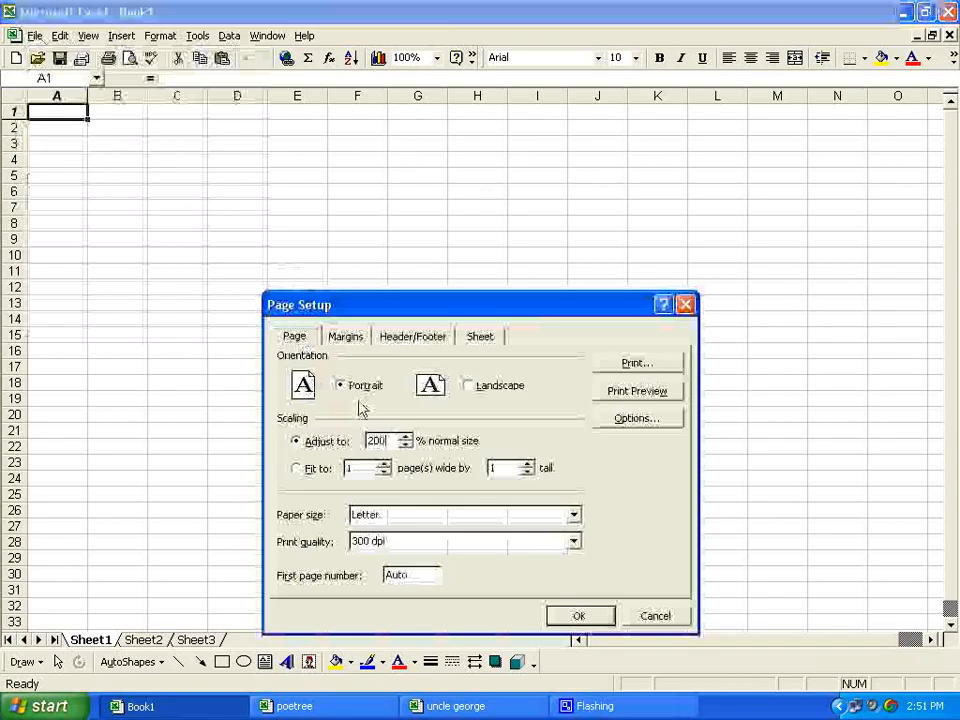
click(347, 337)
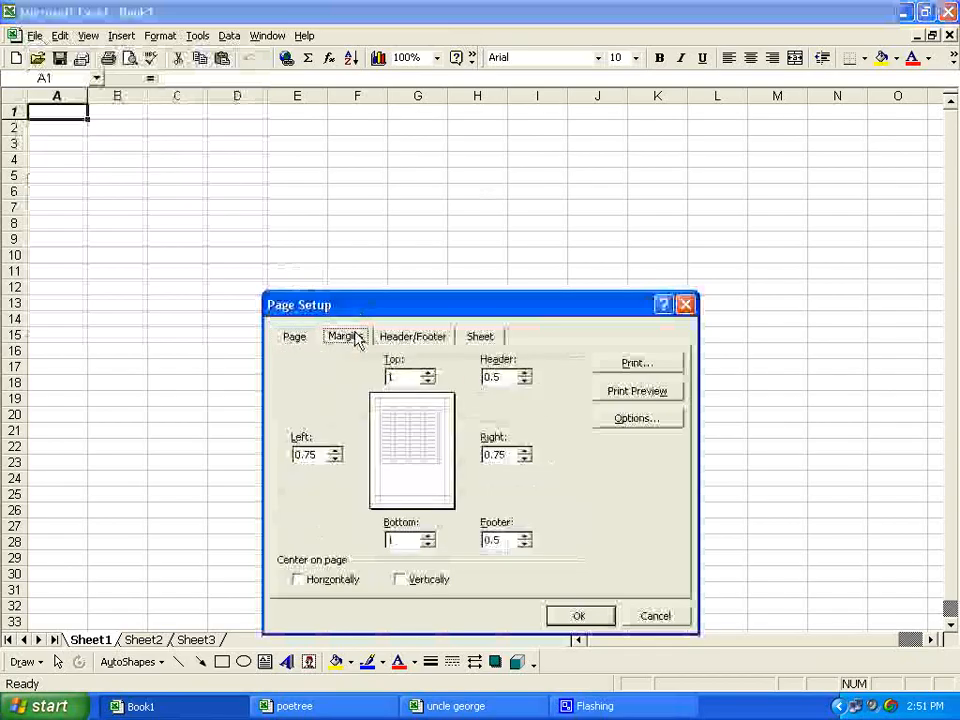
click(430, 381)
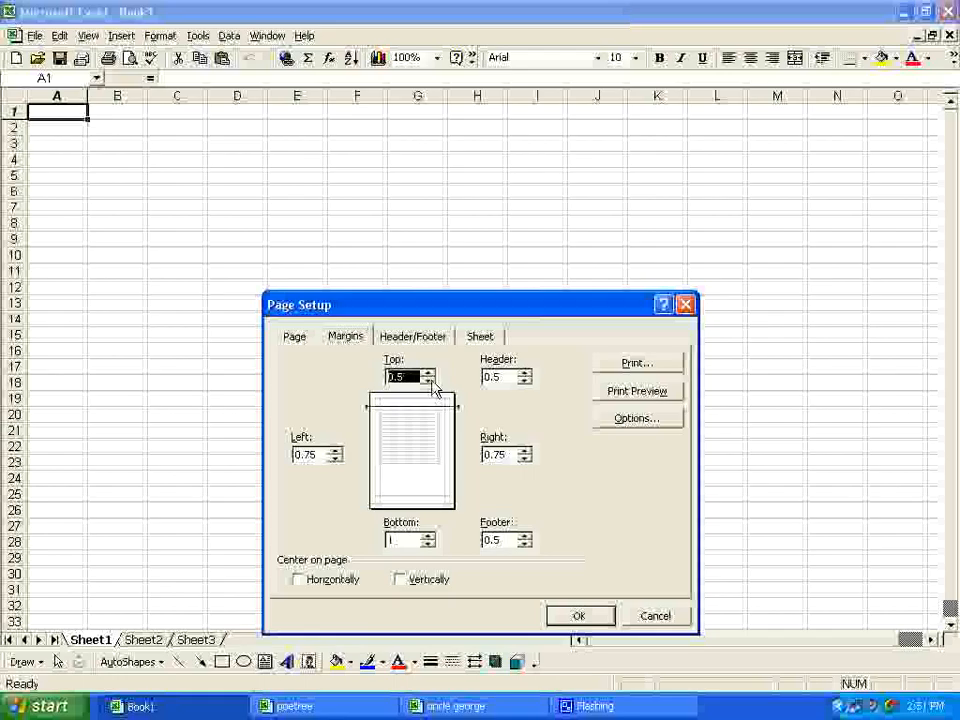
click(336, 458)
click(428, 544)
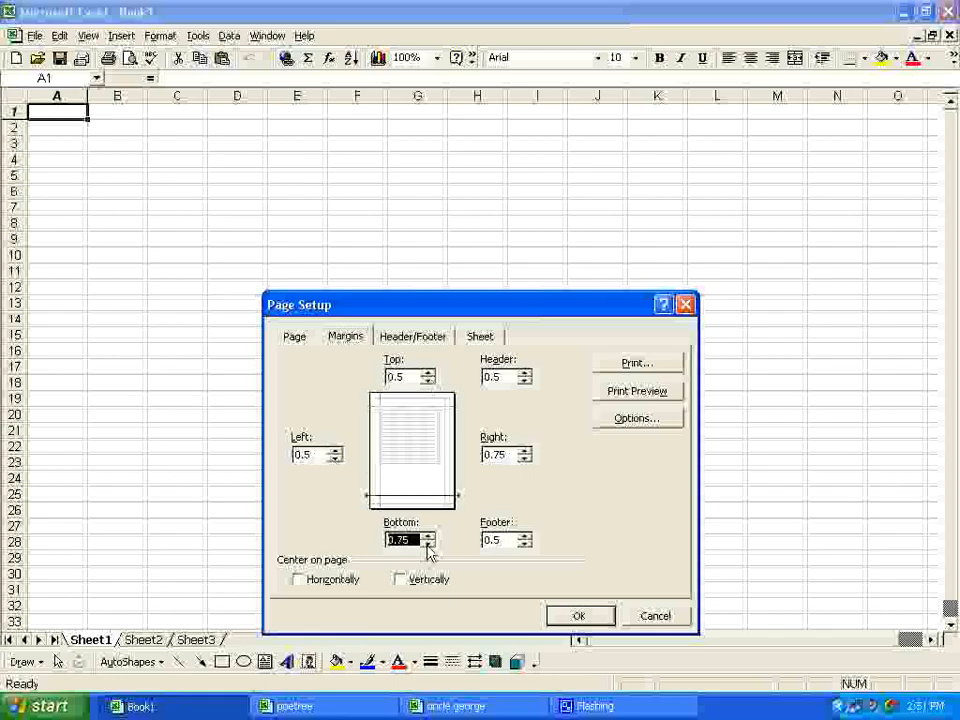
click(525, 459)
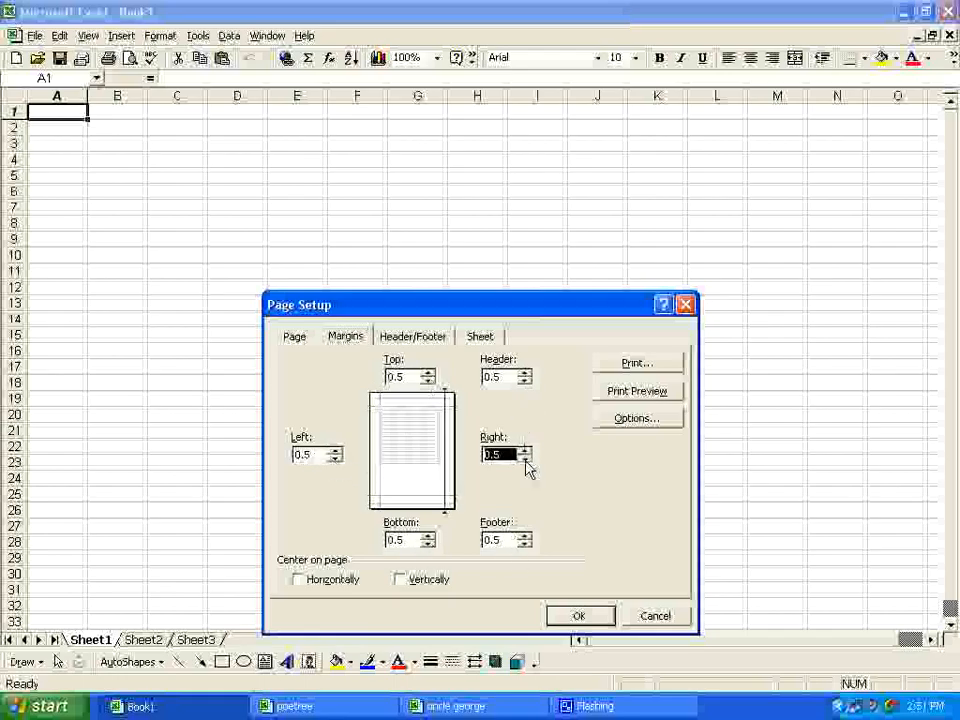
Step: Set the header margin to 0, reduce the footer margin, and apply the page setup
click(524, 381)
click(524, 381)
click(525, 545)
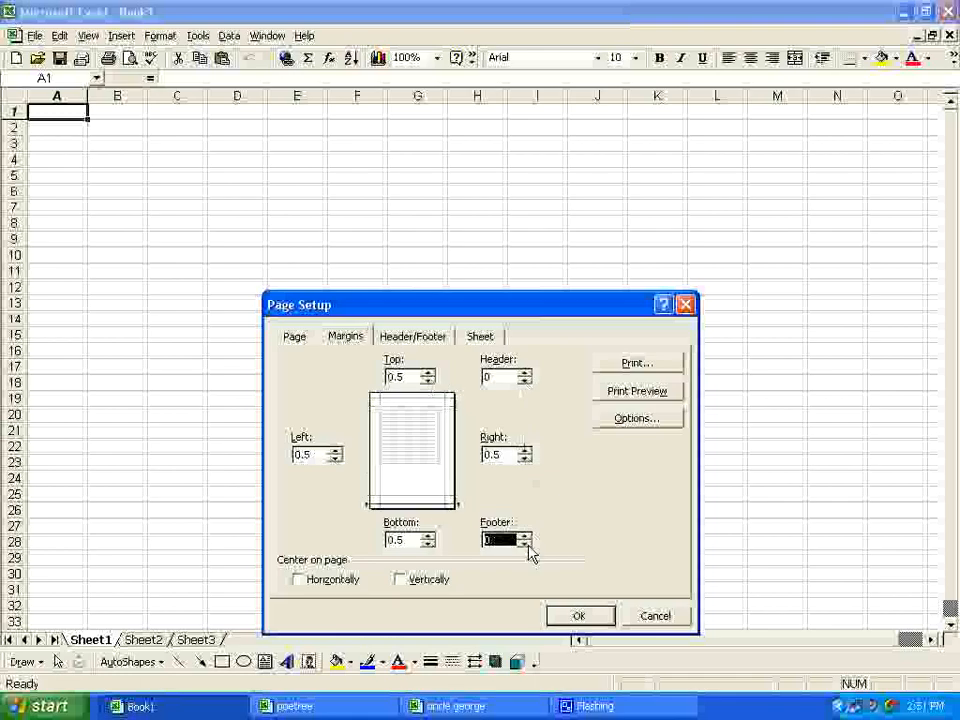
click(579, 615)
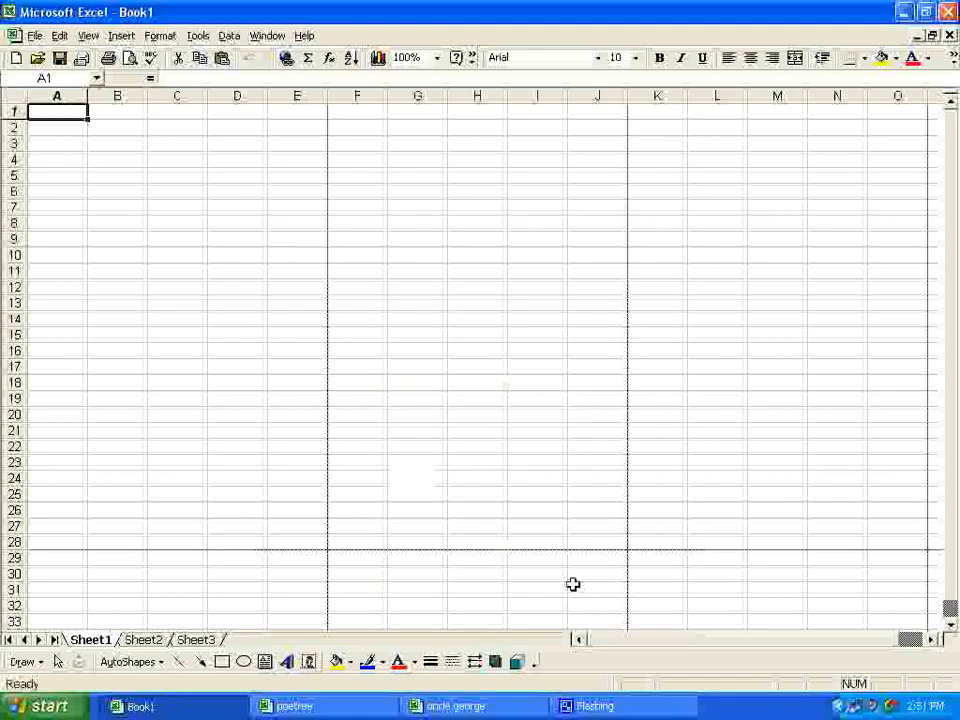
Step: Set the worksheet zoom to 50%
click(437, 57)
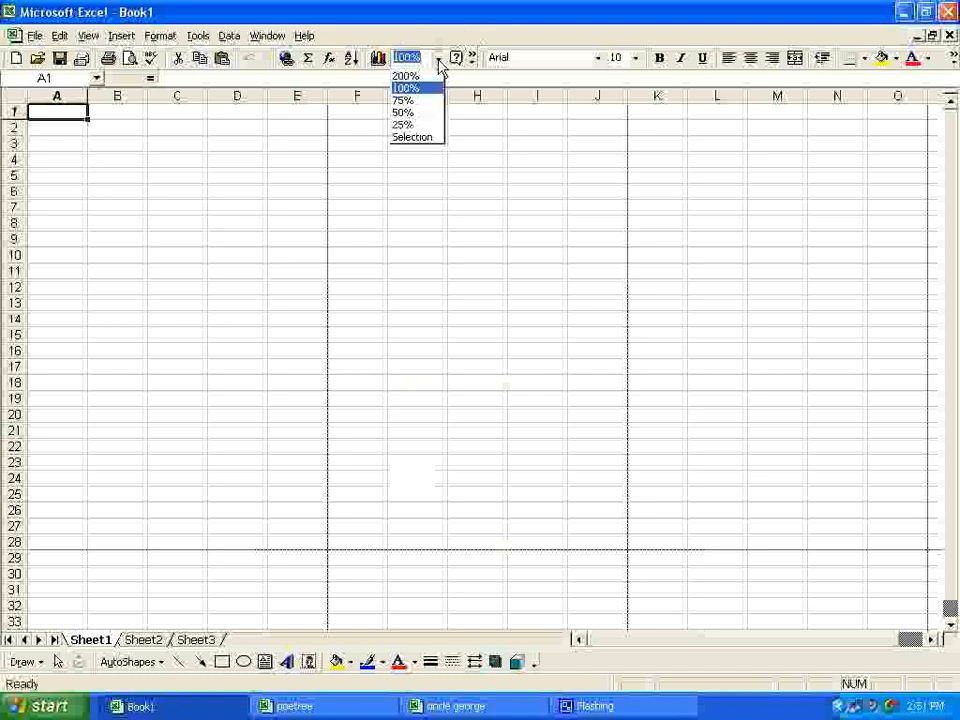
click(421, 113)
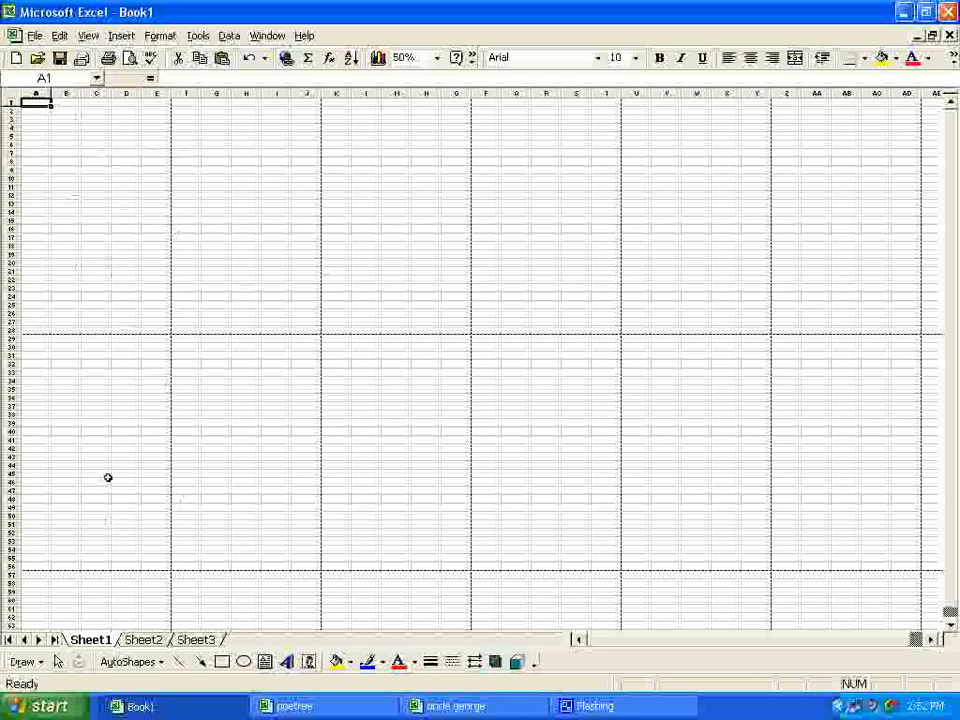
Step: Insert WordArt reading "Title" in the blue style from the gallery's second row, fifth column, with a larger font size
click(286, 662)
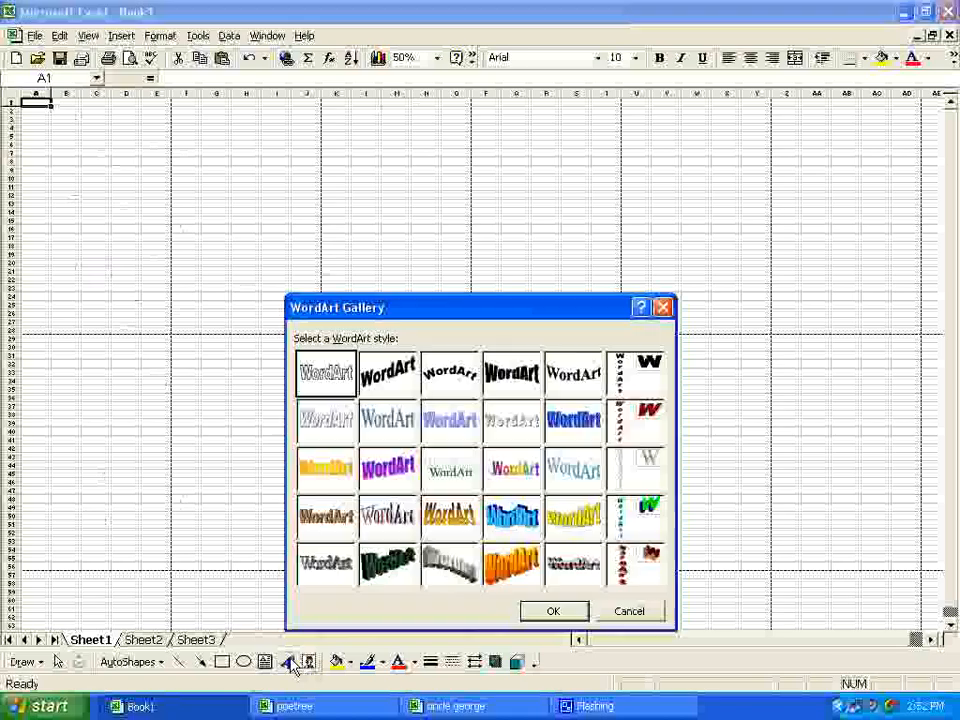
click(573, 433)
click(564, 616)
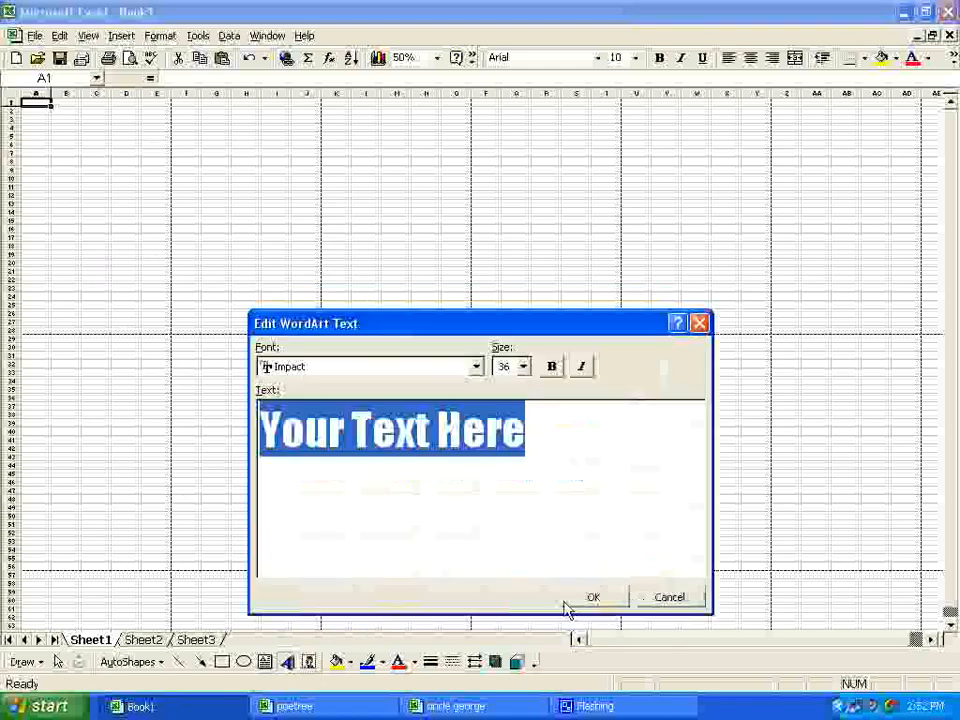
text(Tiele)
key(BackSpace)
key(BackSpace)
key(BackSpace)
text(tle)
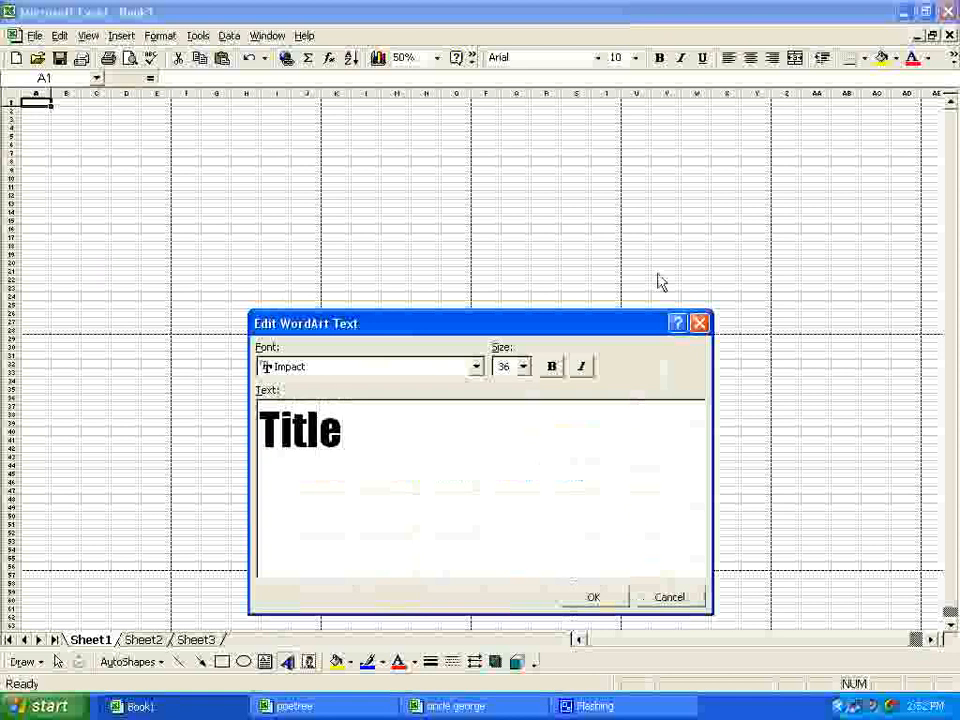
click(523, 366)
scroll(516, 460, down, 1)
click(516, 469)
click(593, 597)
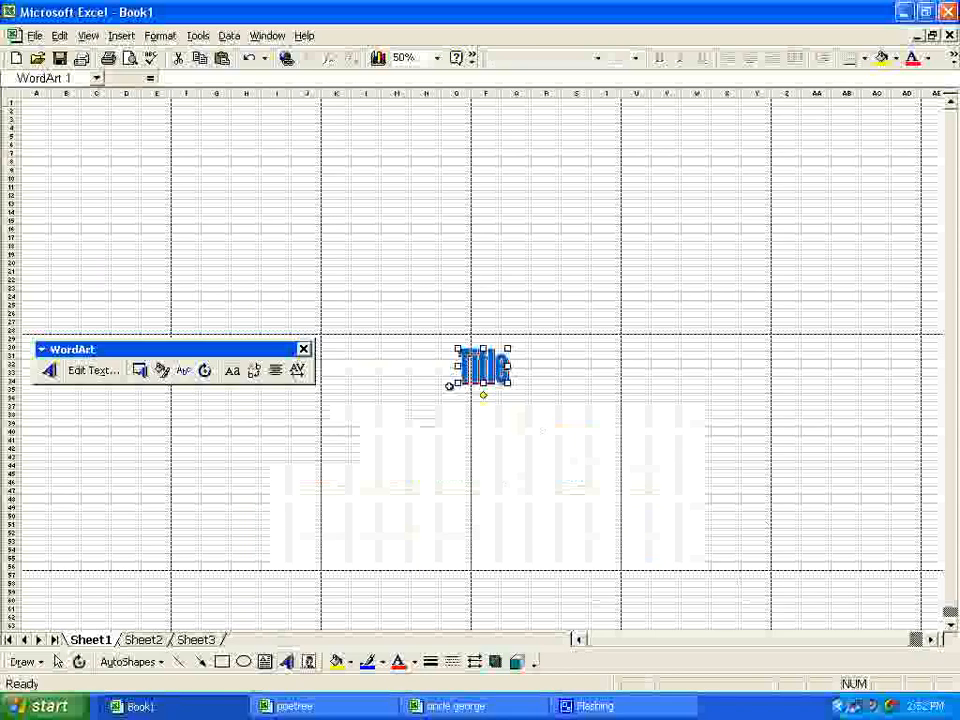
Step: Enlarge the "Title" WordArt and move it near the top of the sheet, across about columns C–H and rows 4–14
drag(457, 348, 243, 238)
click(364, 347)
drag(343, 326, 100, 152)
click(276, 300)
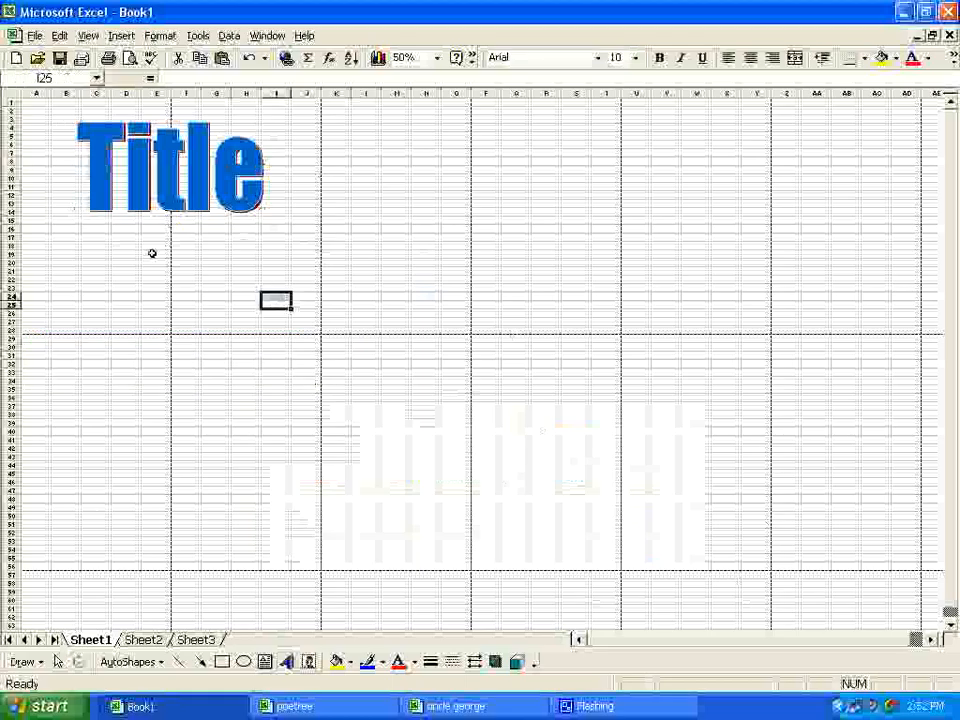
Step: Find clip art matching "school", insert the schoolhouse picture with running children, and close the clip gallery
click(234, 358)
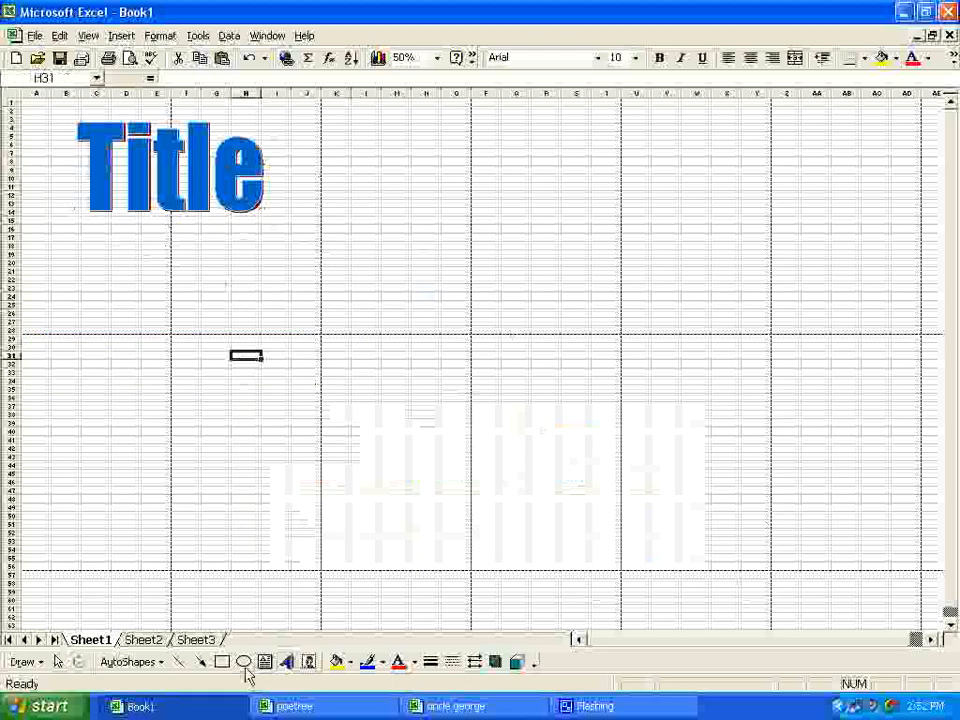
click(121, 35)
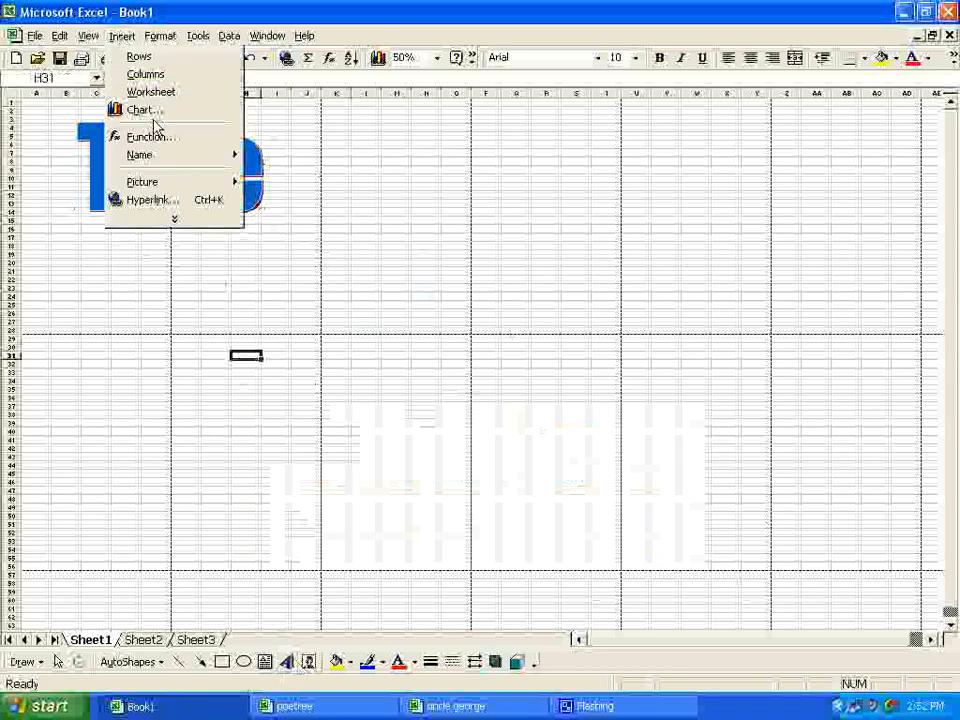
mouse_move(160, 182)
click(265, 184)
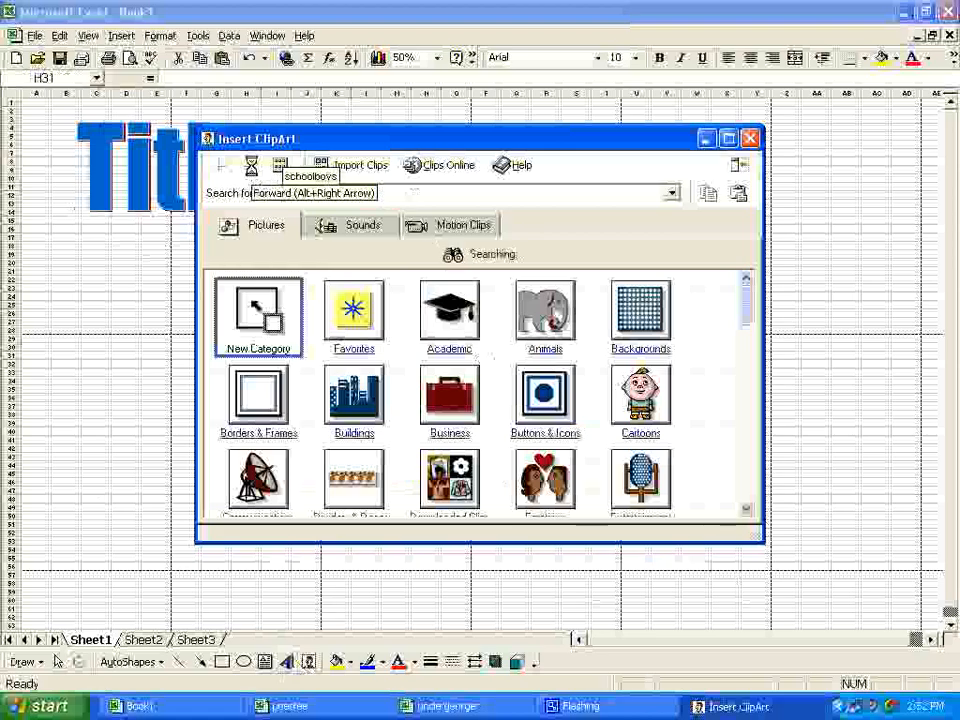
click(283, 350)
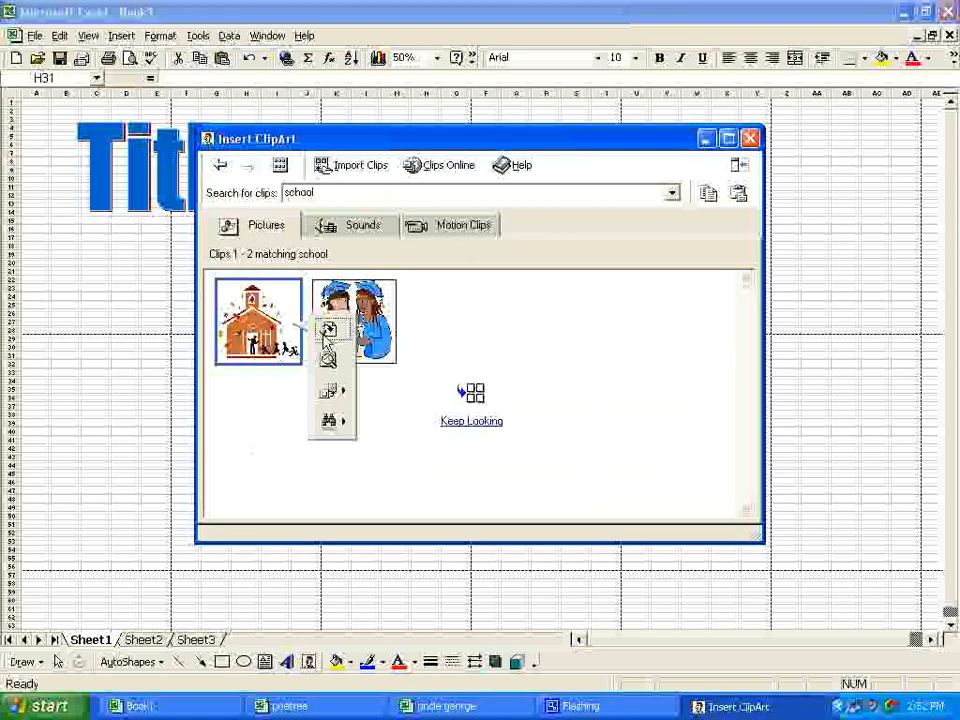
click(328, 330)
click(750, 138)
Step: Enlarge the schoolhouse picture and place it below the title, across about rows 21–43
drag(278, 398, 328, 476)
drag(251, 408, 186, 388)
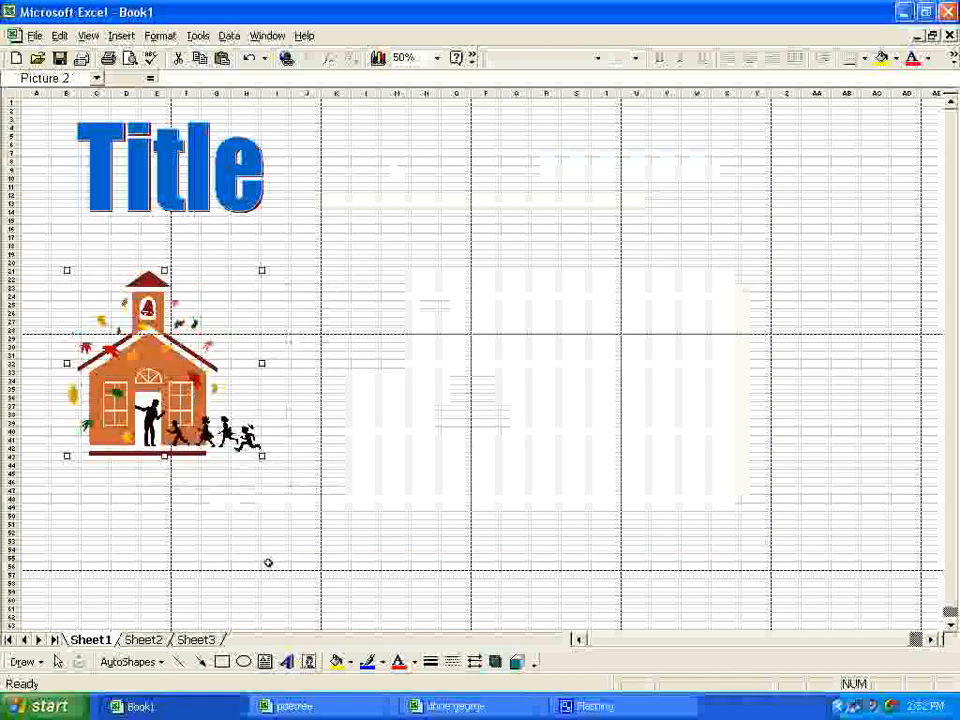
click(416, 545)
Step: Draw a text box about 4.88" wide and 1.81" high directly below the schoolhouse picture
click(264, 661)
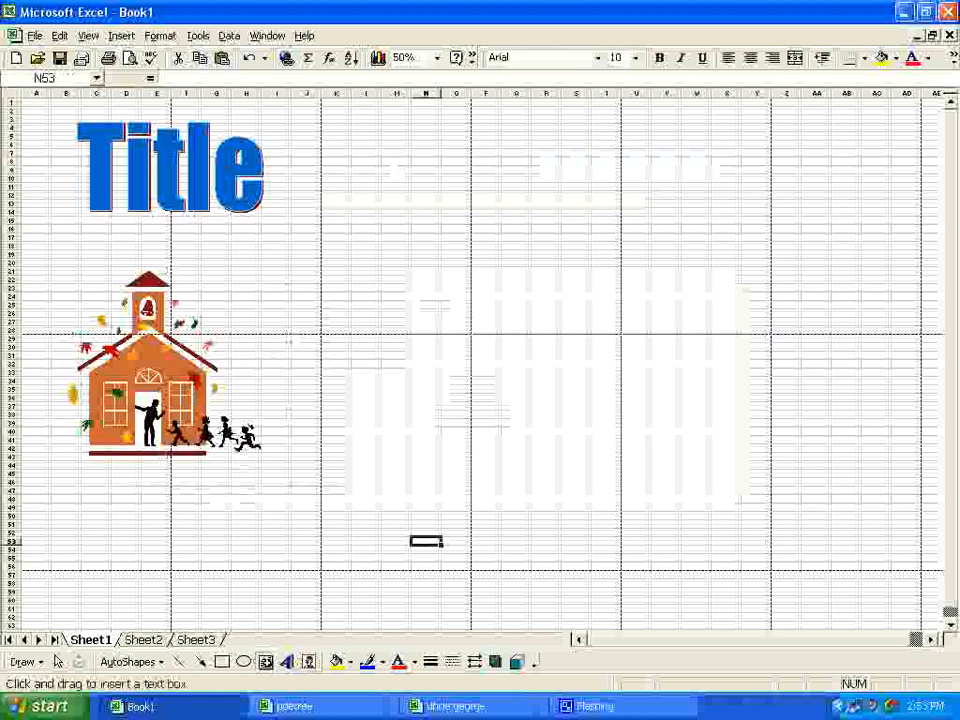
drag(68, 474, 290, 562)
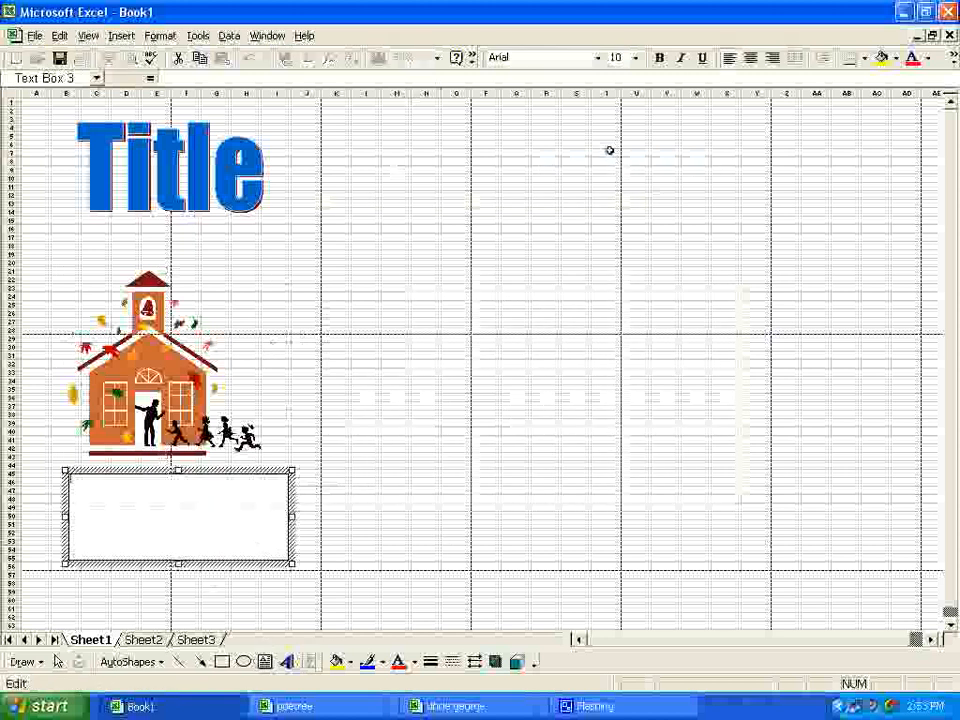
Step: Try to choose a larger font size for the empty text box, and enter "This is an example." in it
click(635, 57)
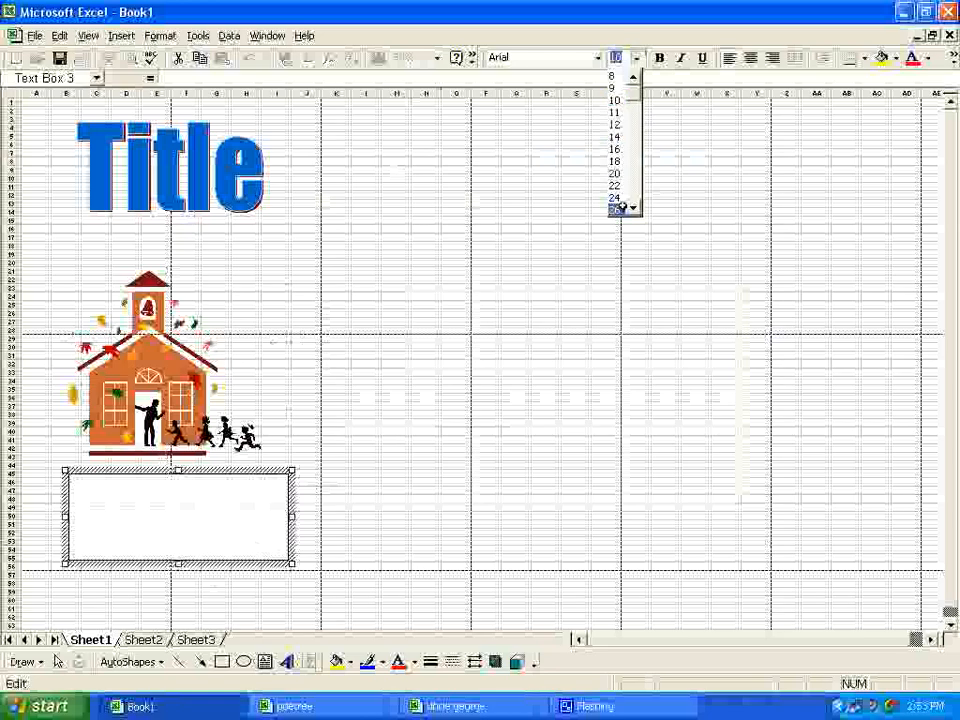
click(617, 209)
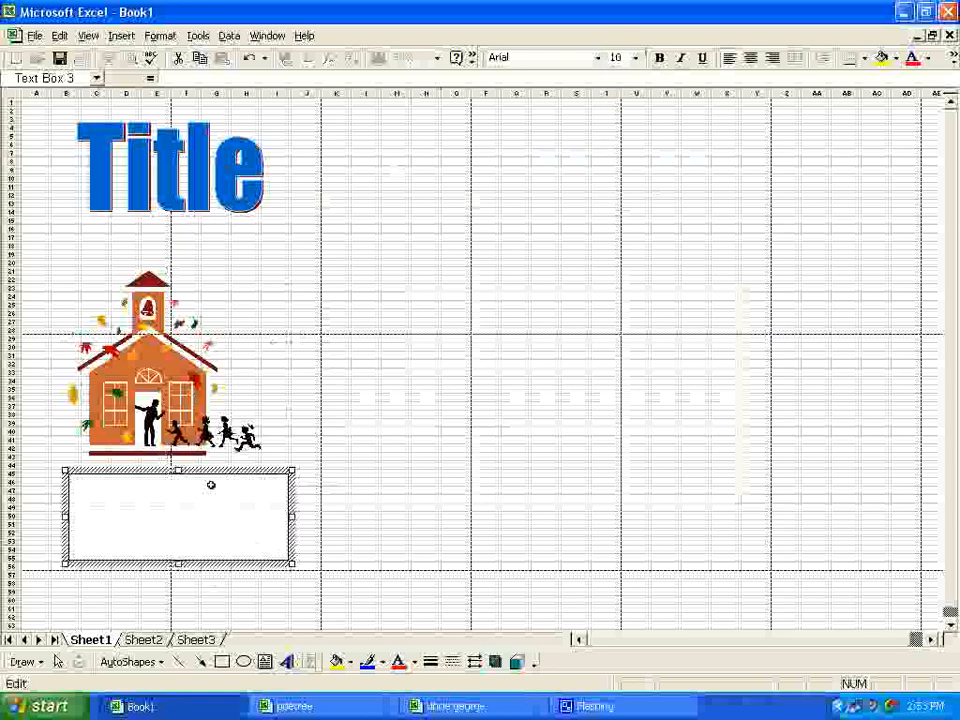
click(617, 57)
click(632, 205)
click(632, 205)
click(615, 209)
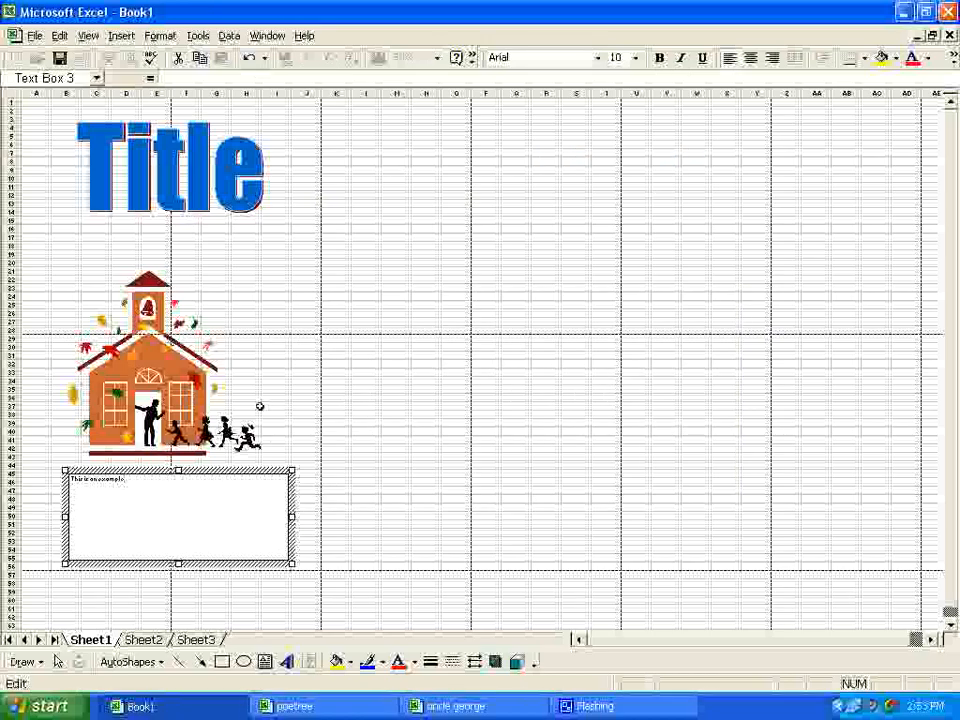
Step: Set the font size of the text "This is an example." to 72, and reduce it to 36
drag(153, 492, 62, 473)
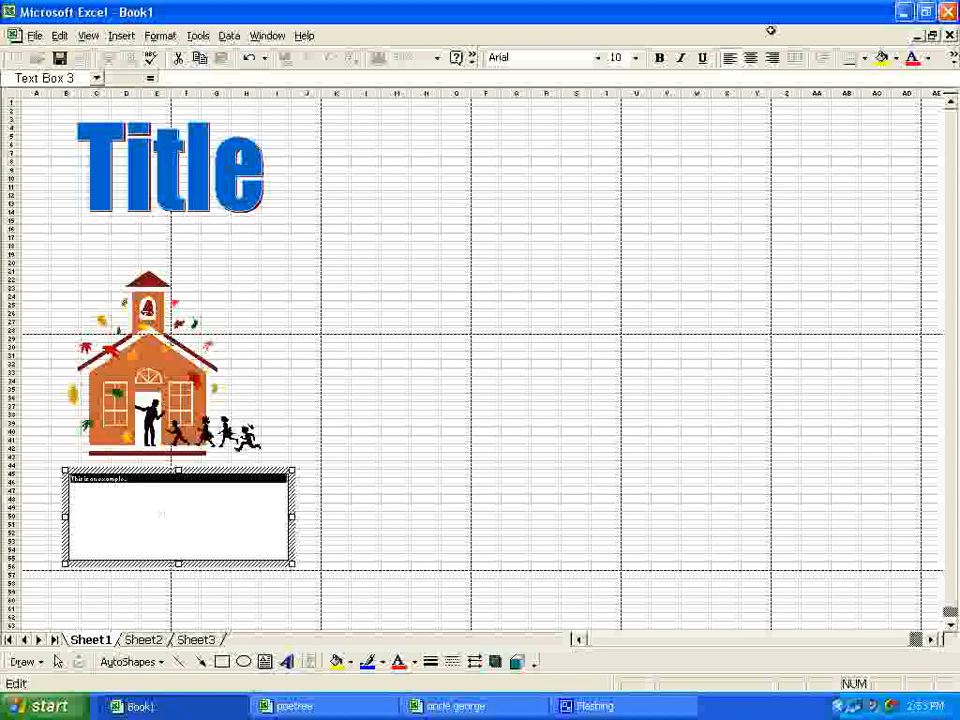
click(635, 57)
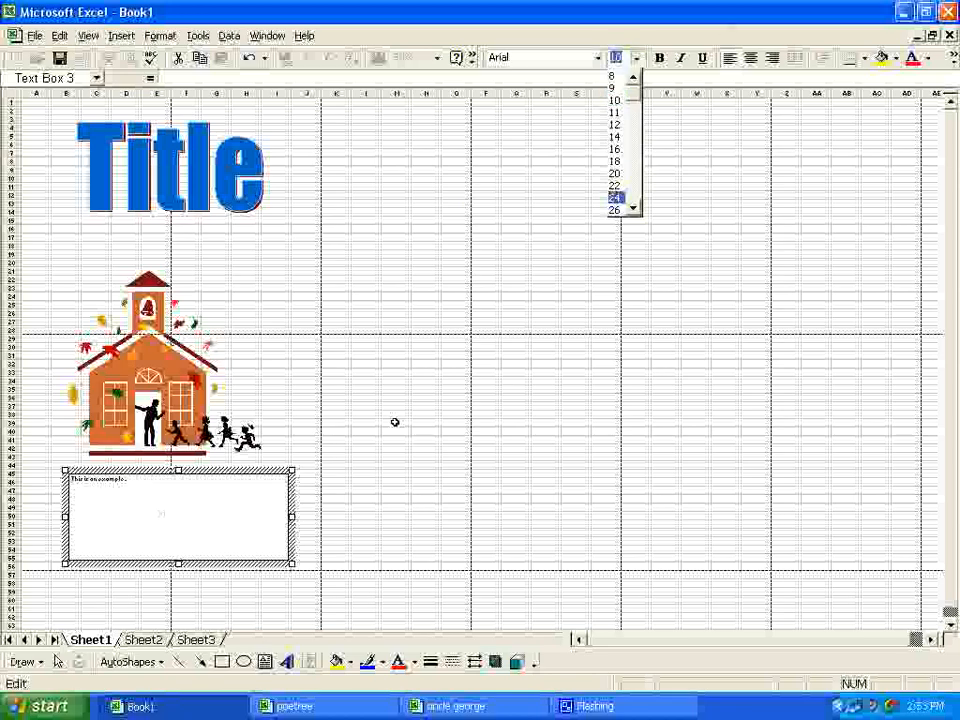
click(632, 208)
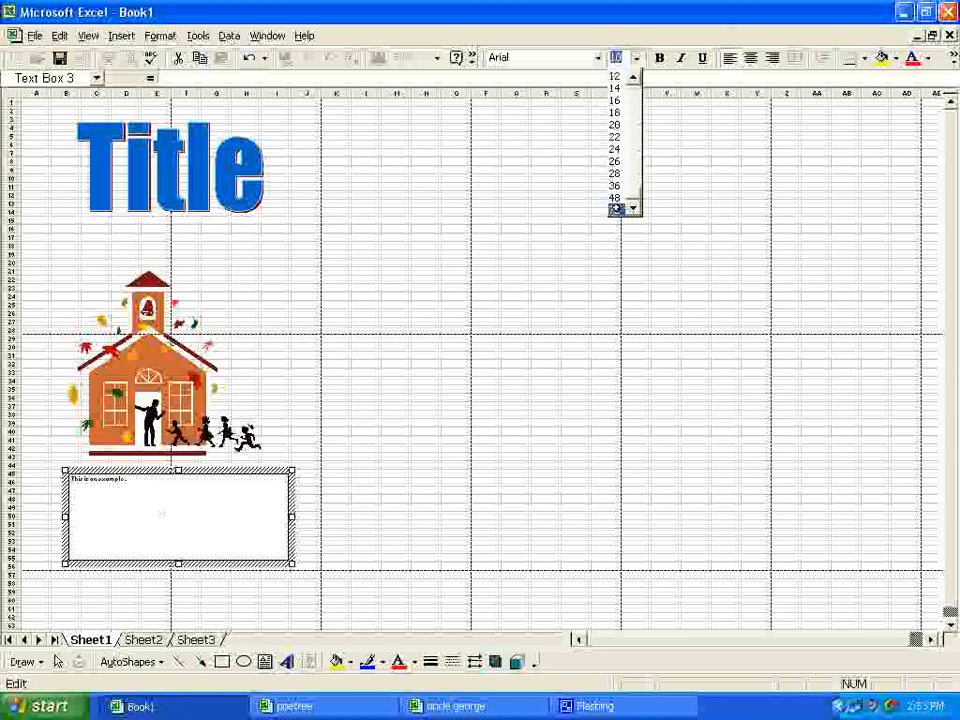
click(617, 209)
click(635, 57)
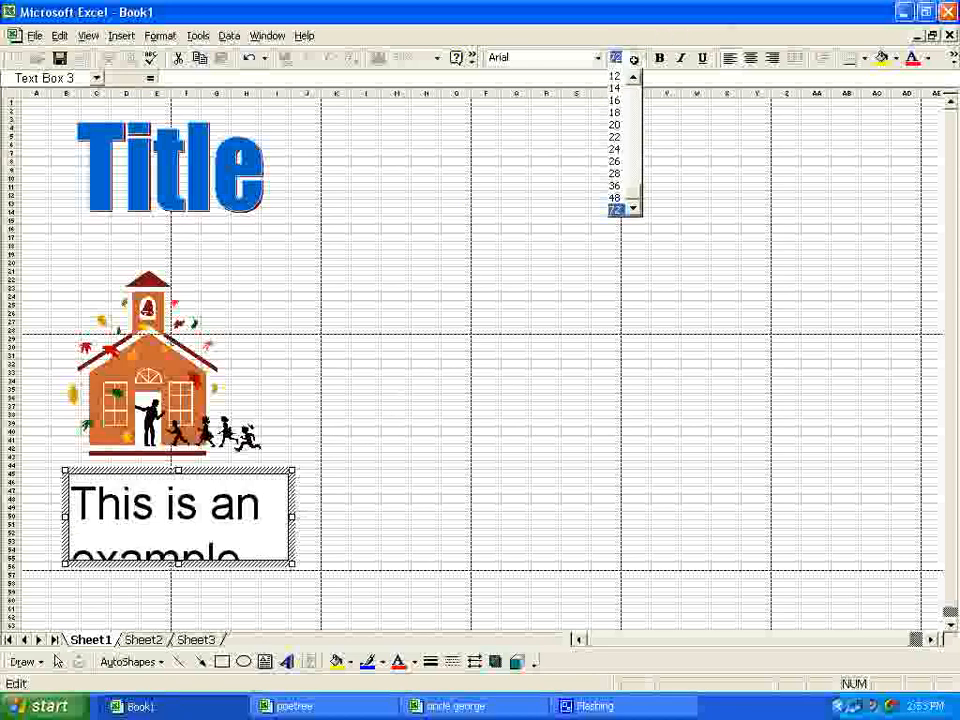
click(615, 185)
click(310, 432)
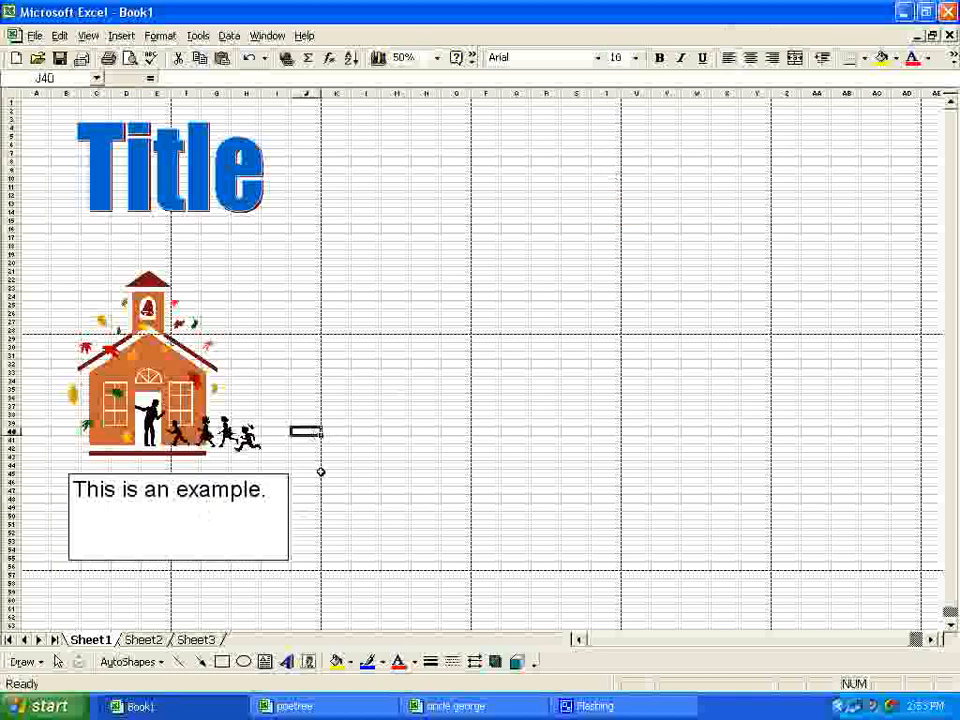
Step: Shift the text box slightly to the left beneath the schoolhouse picture
click(257, 509)
drag(271, 472, 249, 467)
Step: Format the text box border as a sky blue, 6 pt, dash-dot line
double_click(249, 467)
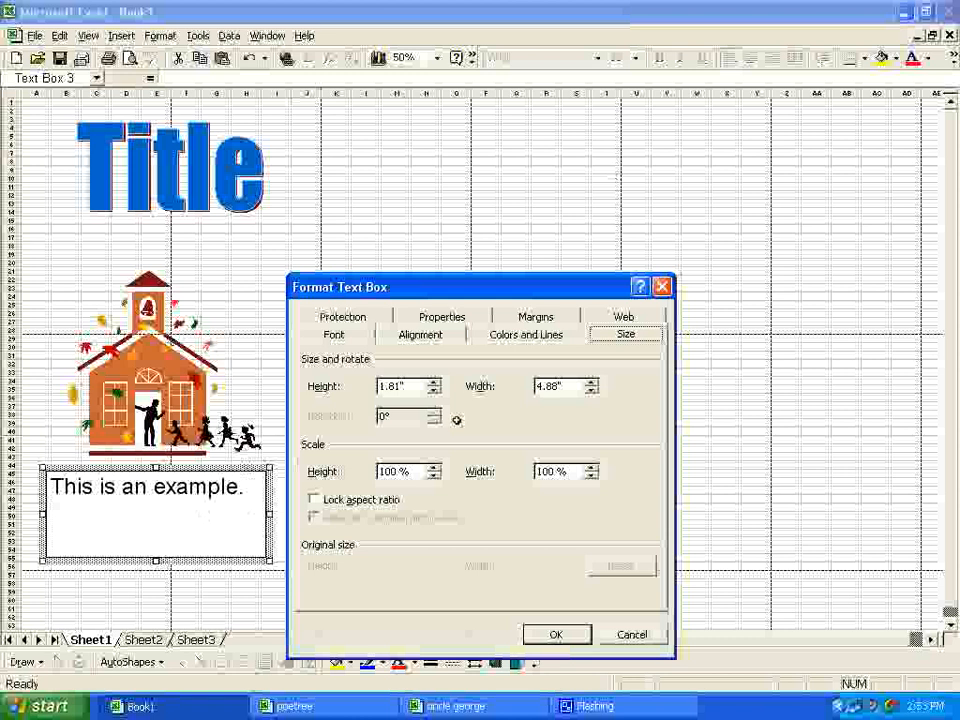
click(522, 334)
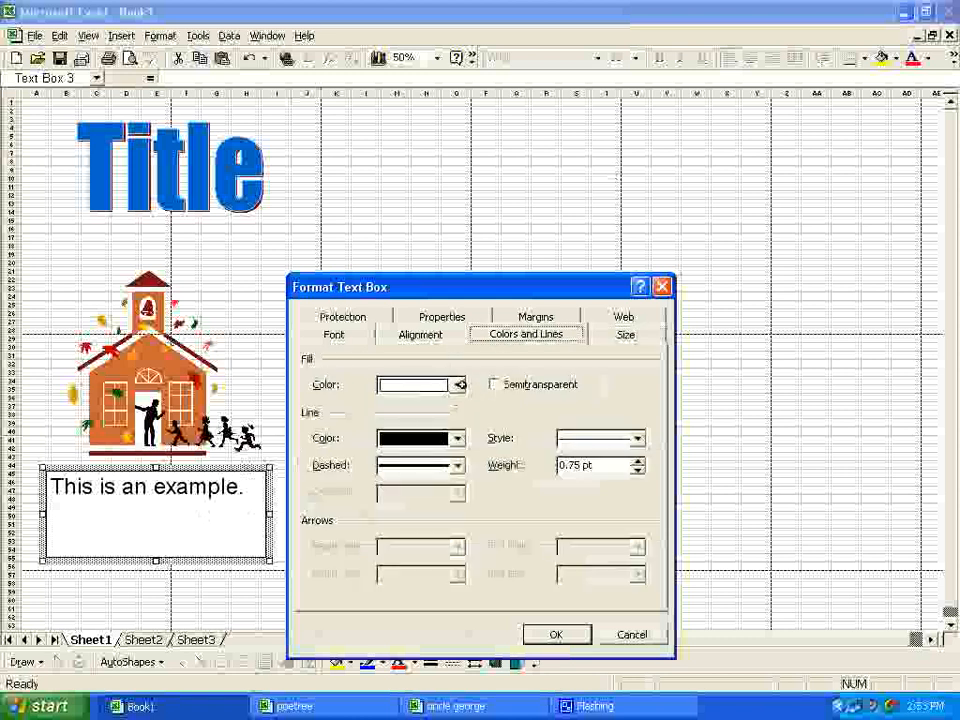
click(458, 438)
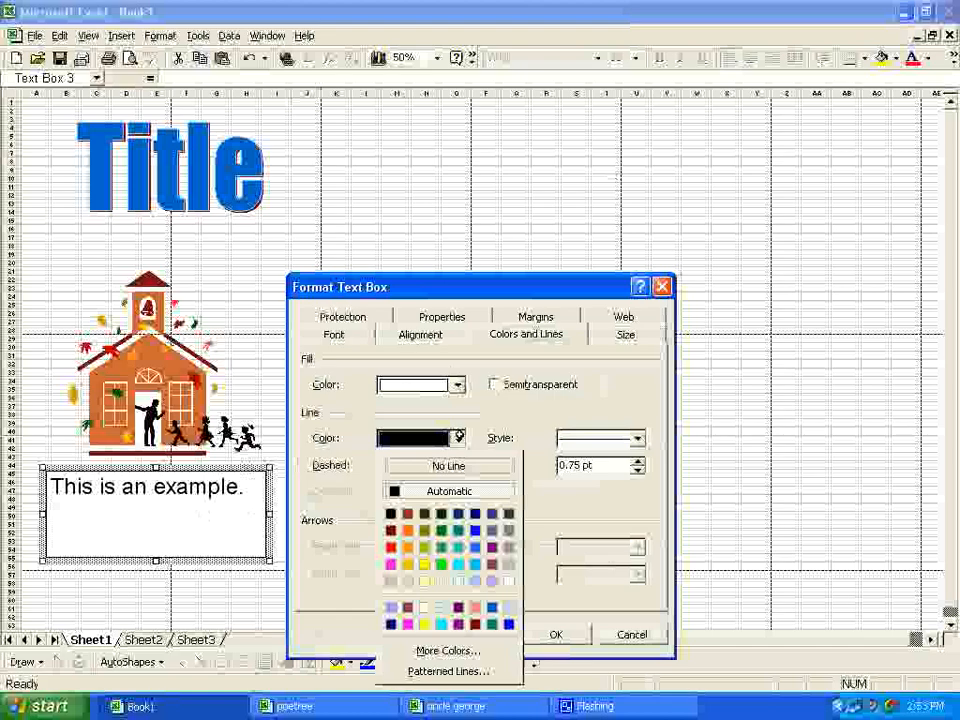
click(474, 566)
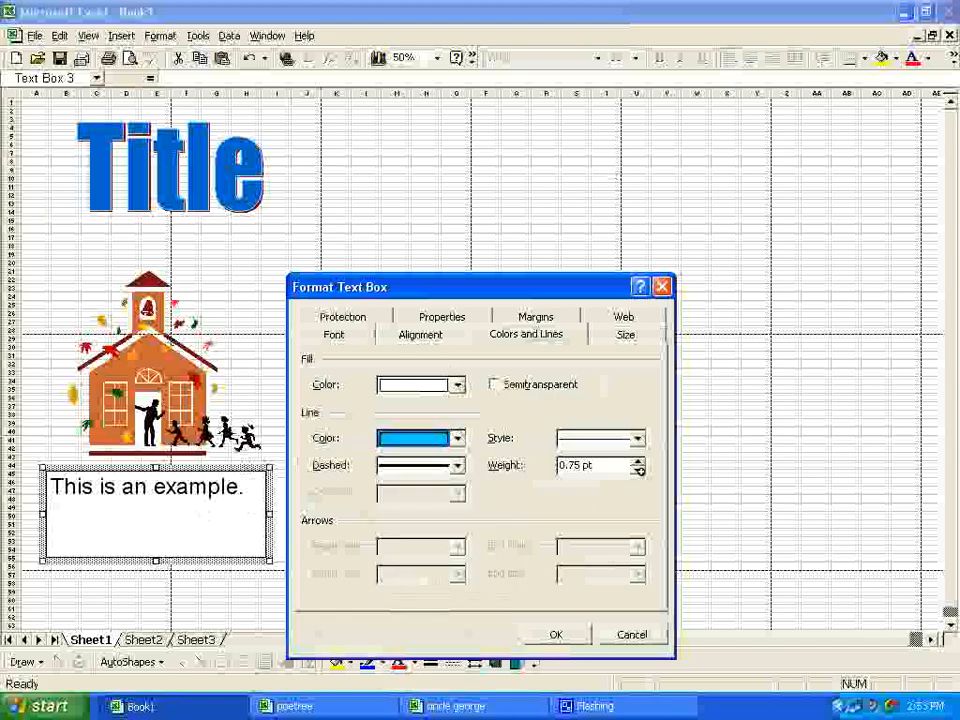
click(637, 438)
click(631, 577)
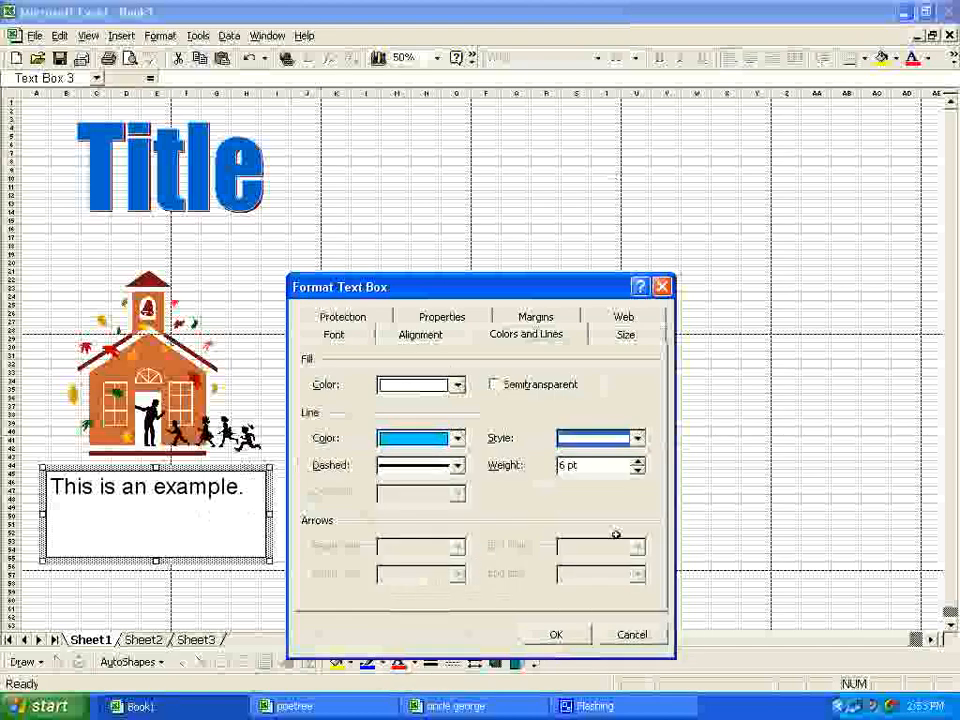
click(457, 465)
click(437, 536)
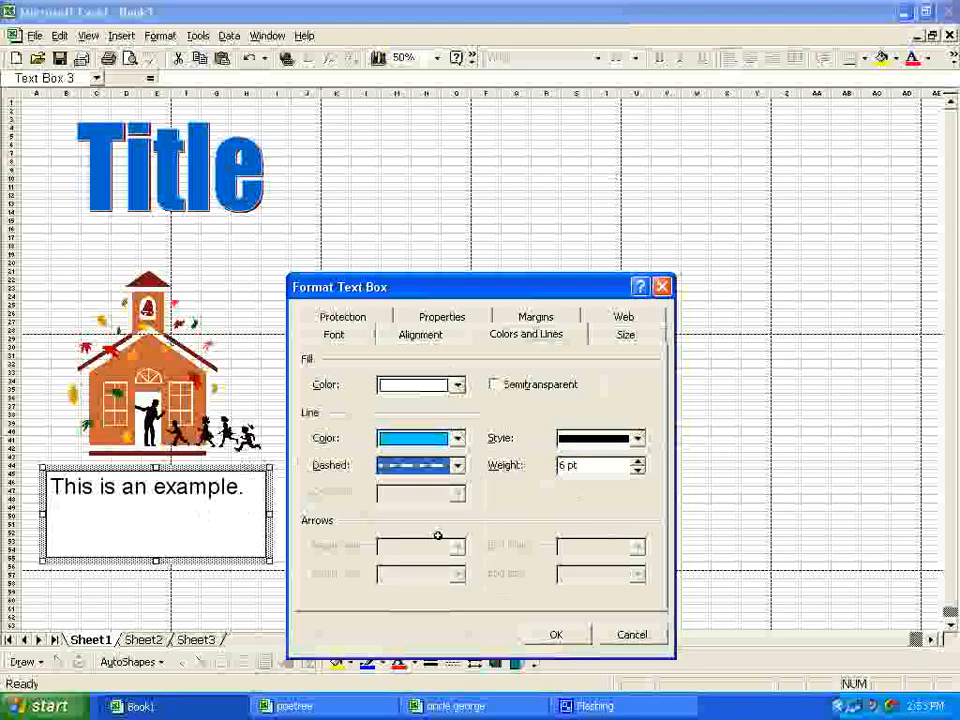
click(551, 634)
click(280, 397)
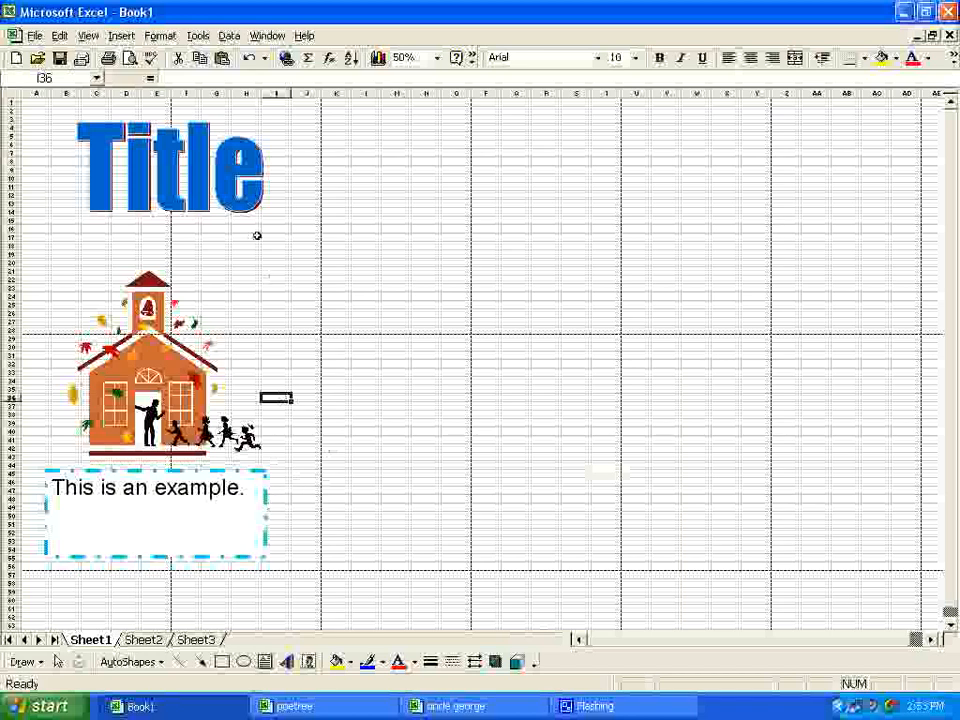
Step: Apply an outline border around cells A1:J56, and pick lavender as the line colour after applying the outline
drag(39, 105, 305, 565)
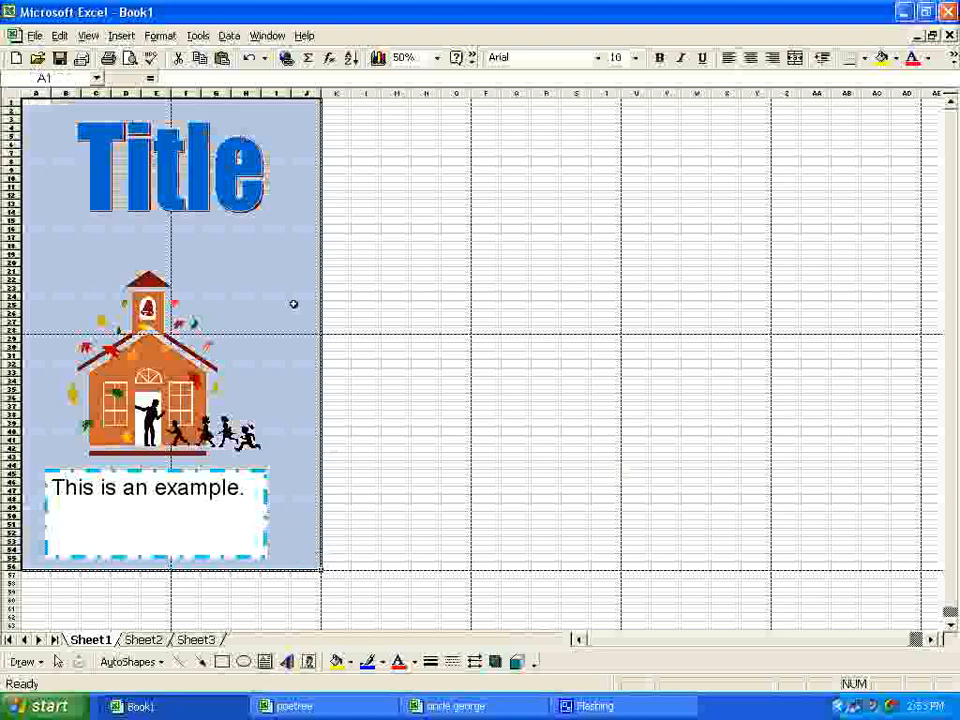
click(160, 35)
click(190, 56)
click(492, 334)
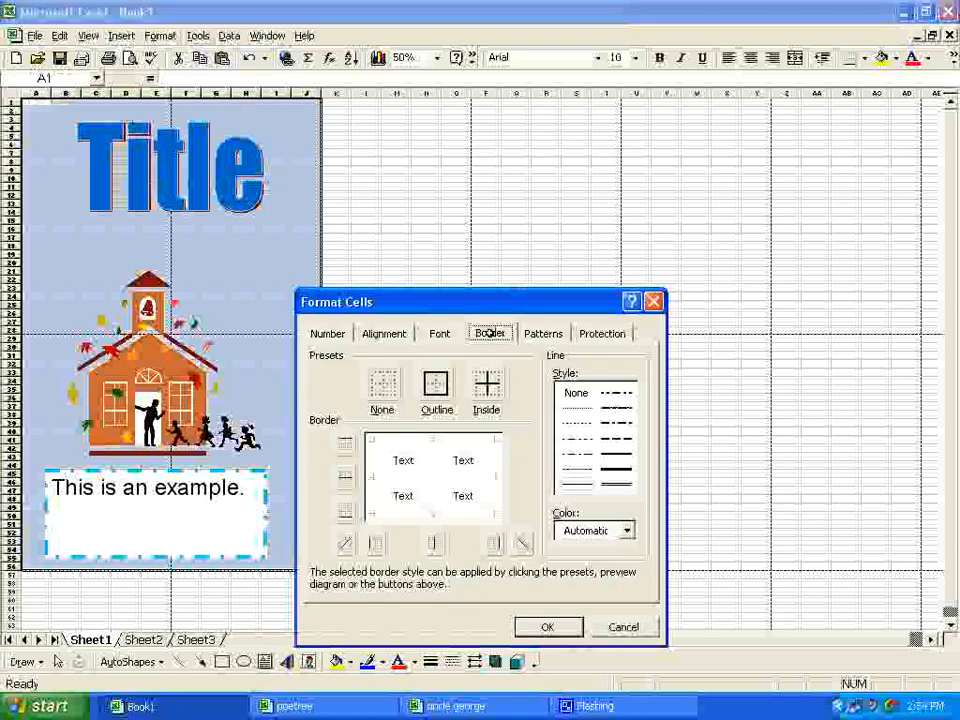
click(435, 383)
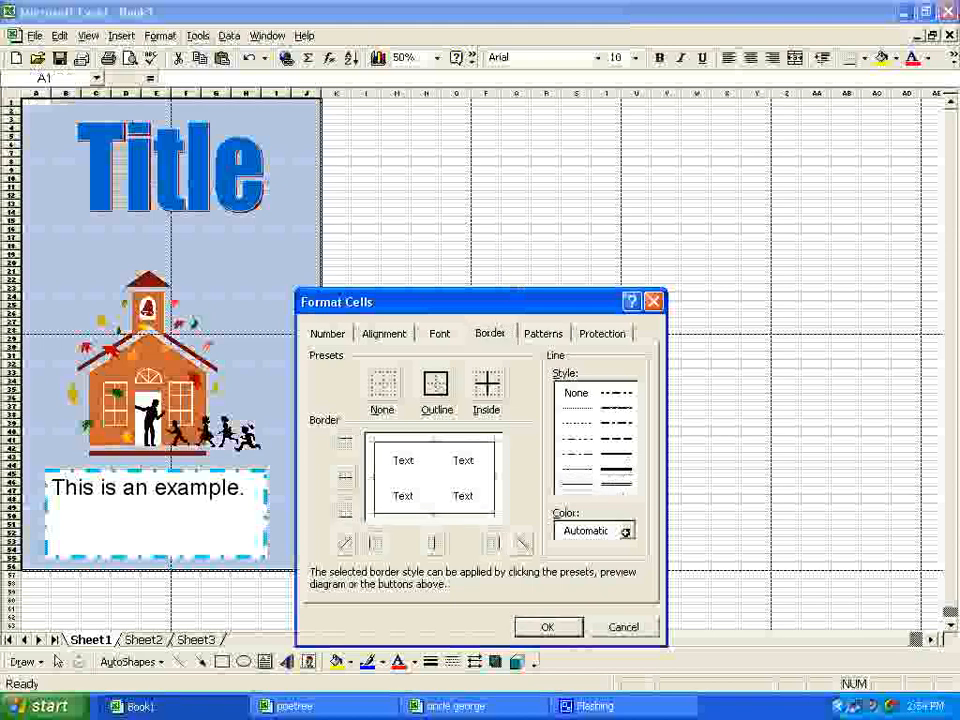
click(627, 530)
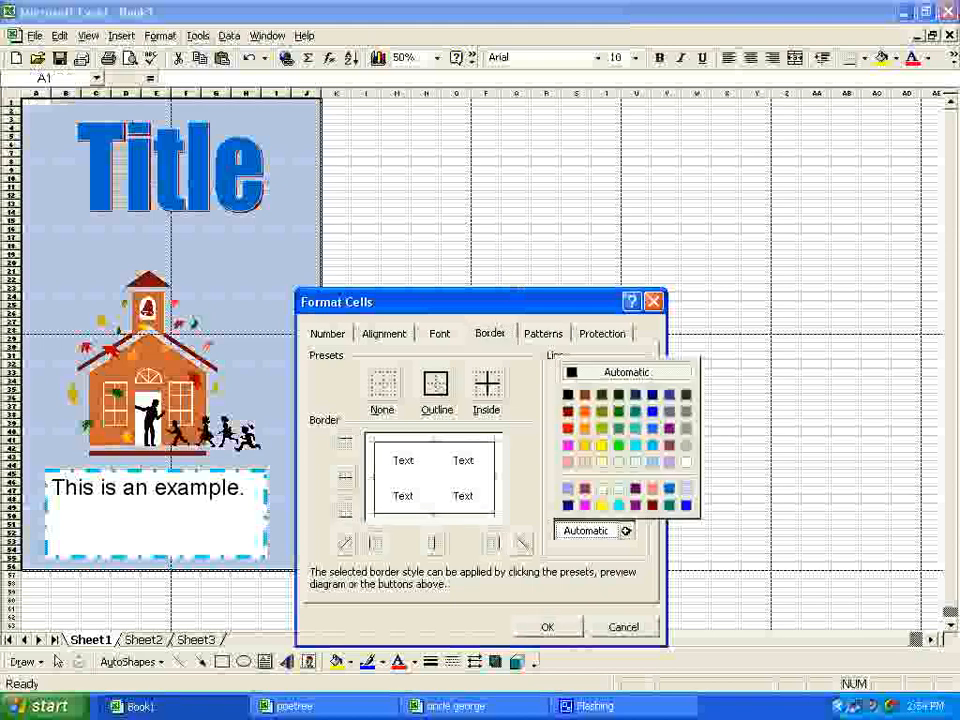
click(668, 460)
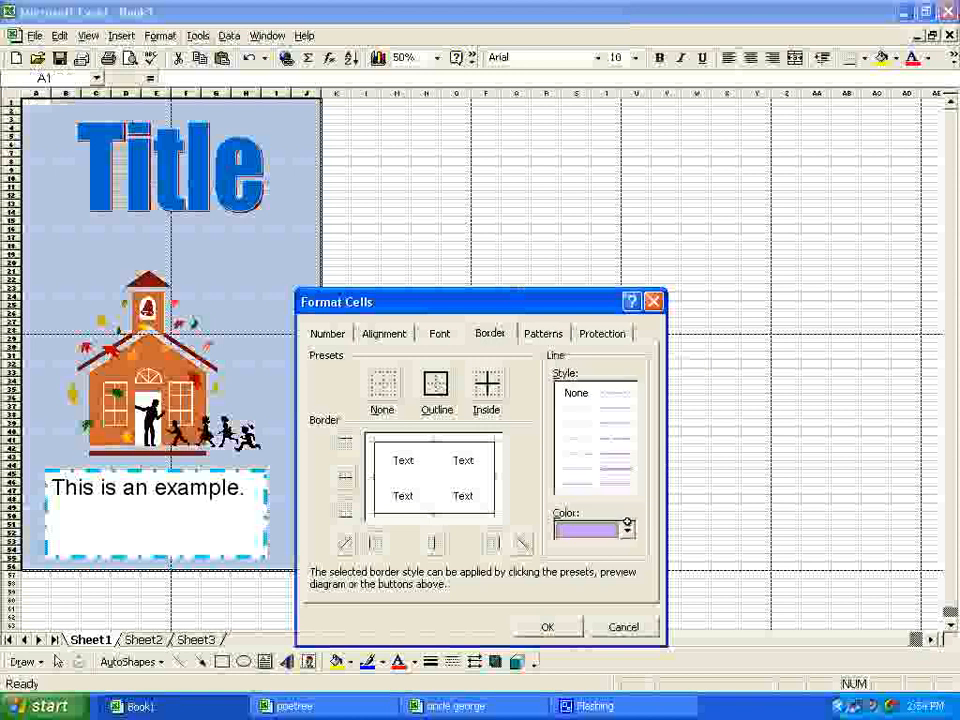
click(546, 627)
click(366, 271)
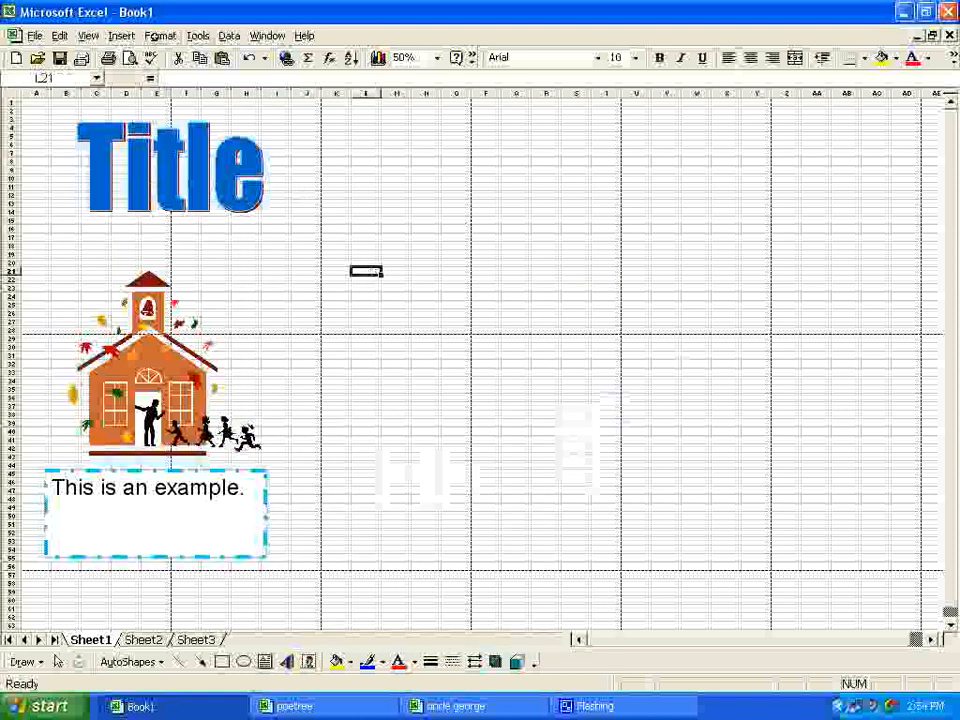
Step: Check all four poster pages in the print preview, and return to the worksheet
click(129, 58)
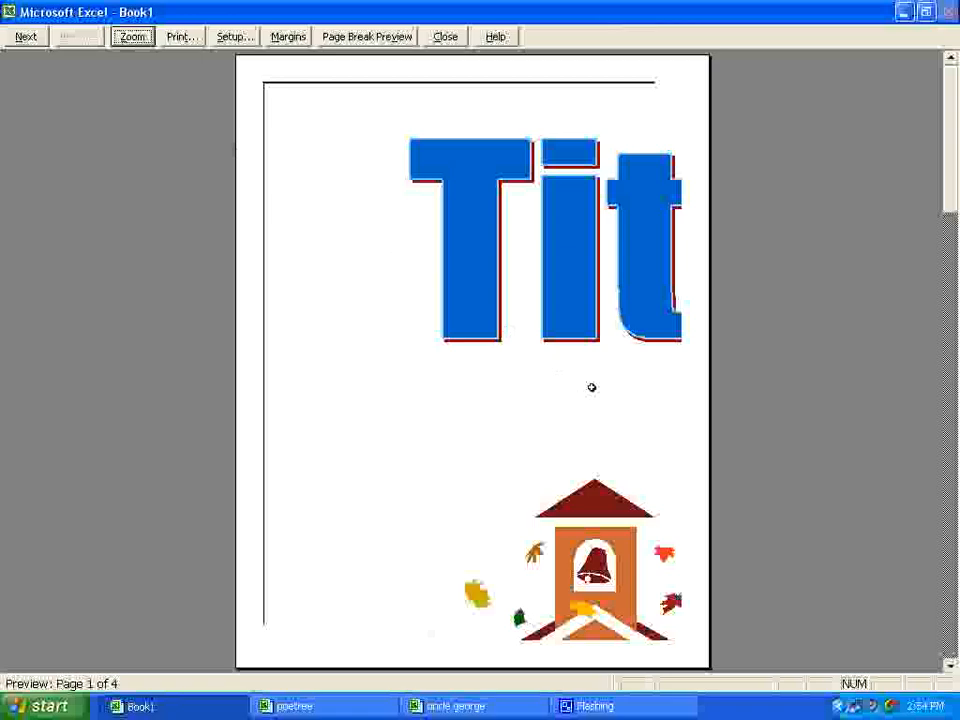
scroll(591, 387, down, 1)
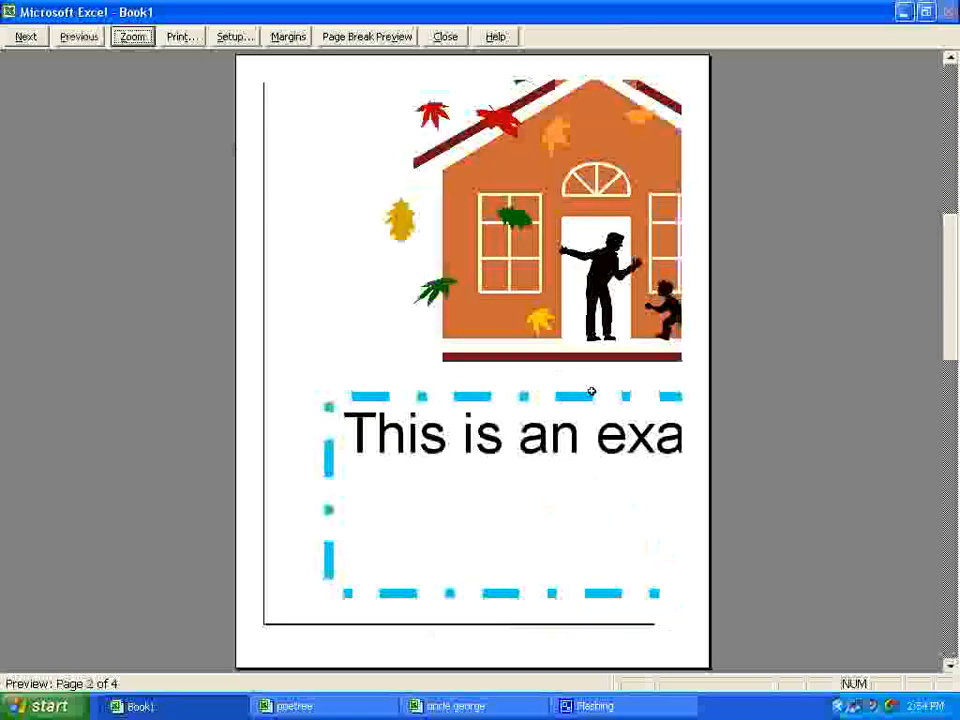
scroll(591, 391, down, 1)
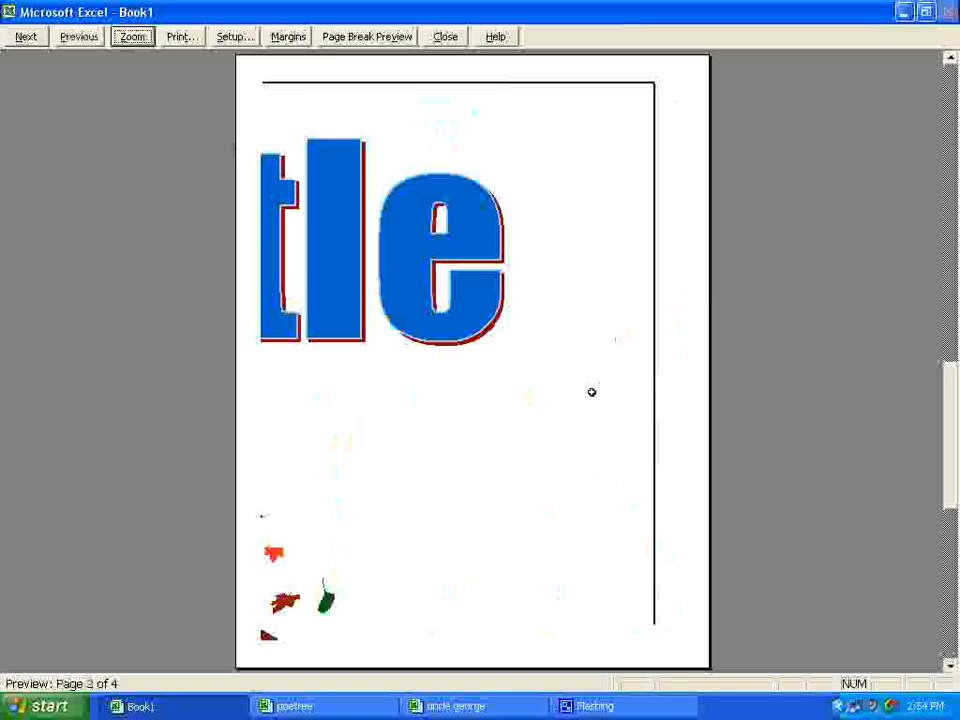
scroll(591, 393, down, 1)
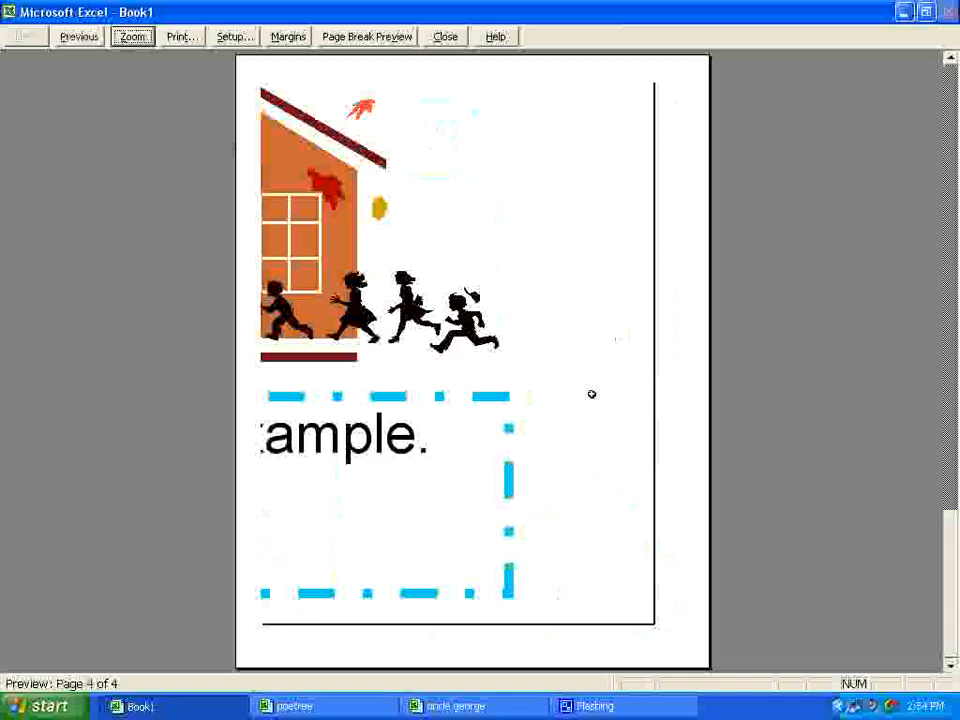
click(445, 36)
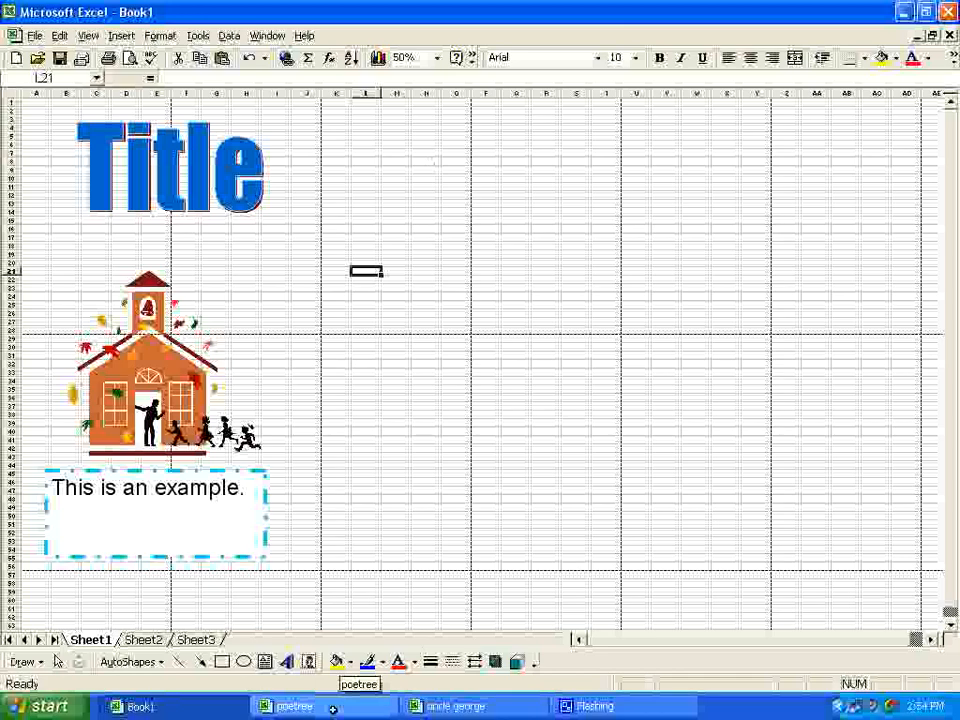
Step: View the finished example posters in the poetree and uncle george workbooks, and return to Book1
click(295, 706)
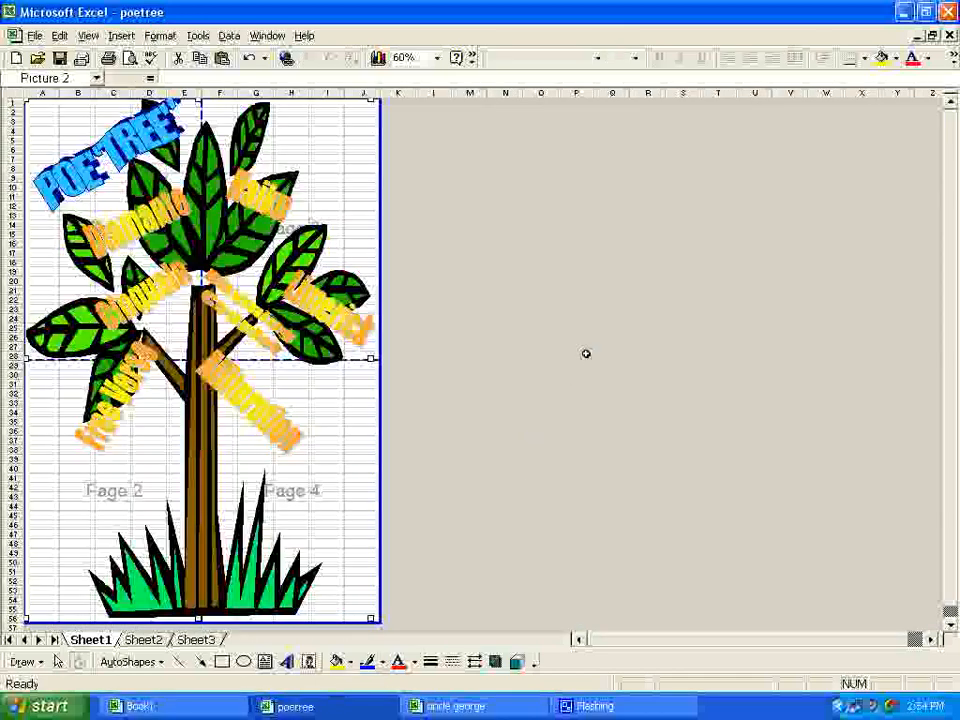
click(89, 36)
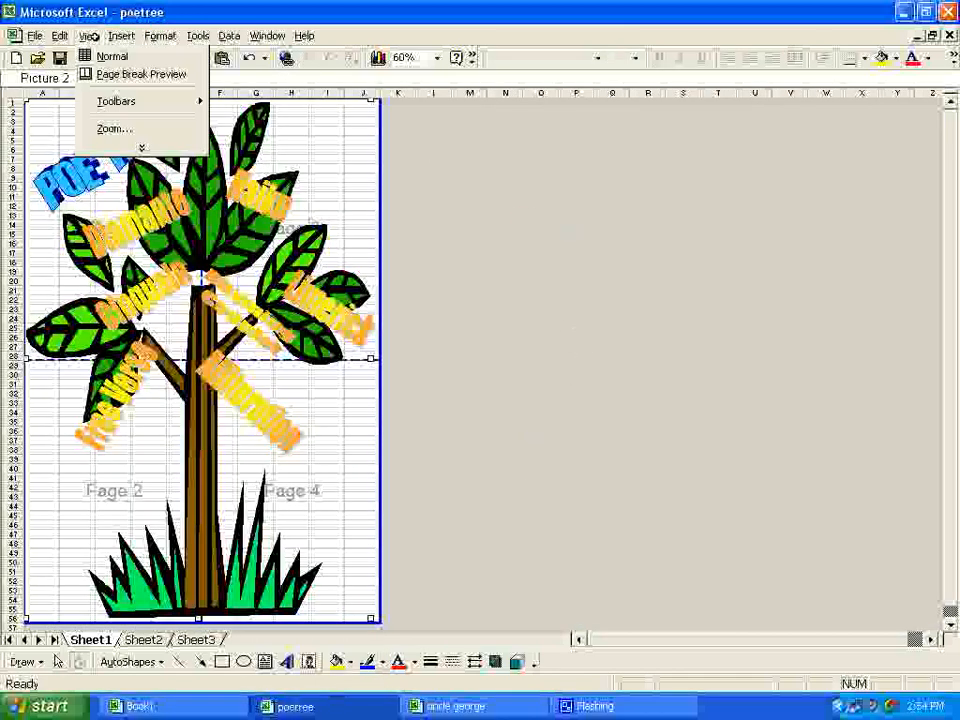
click(89, 36)
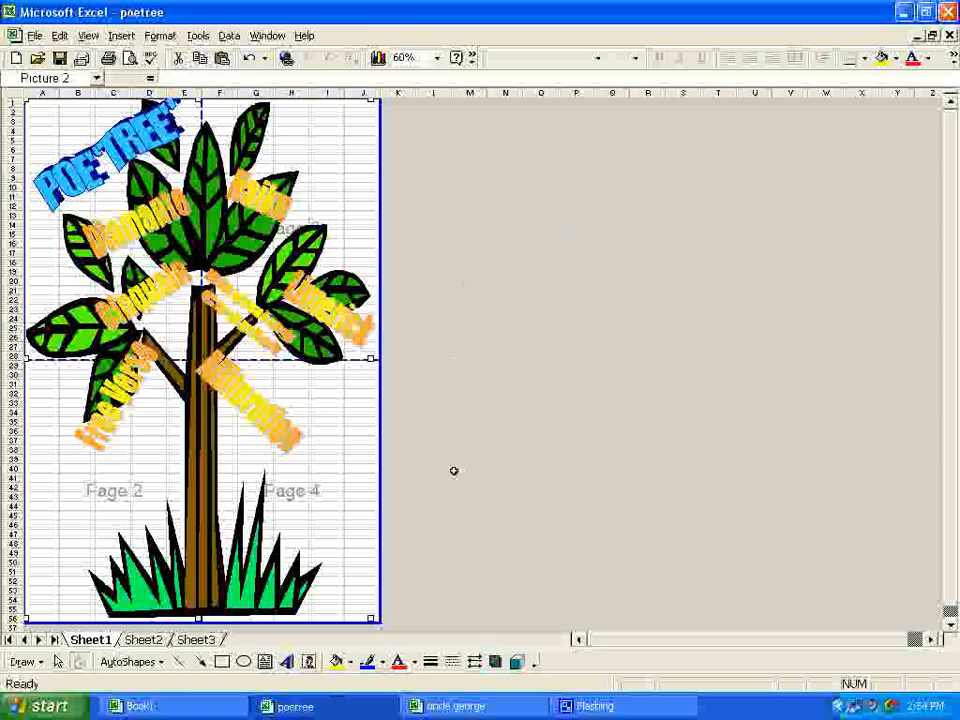
click(440, 706)
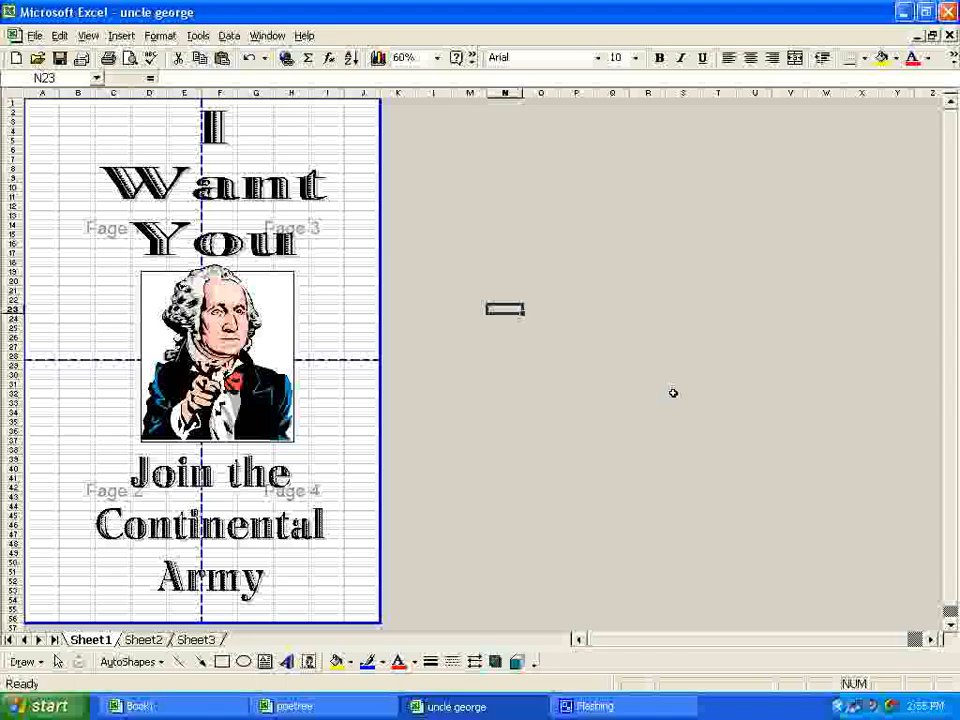
click(215, 707)
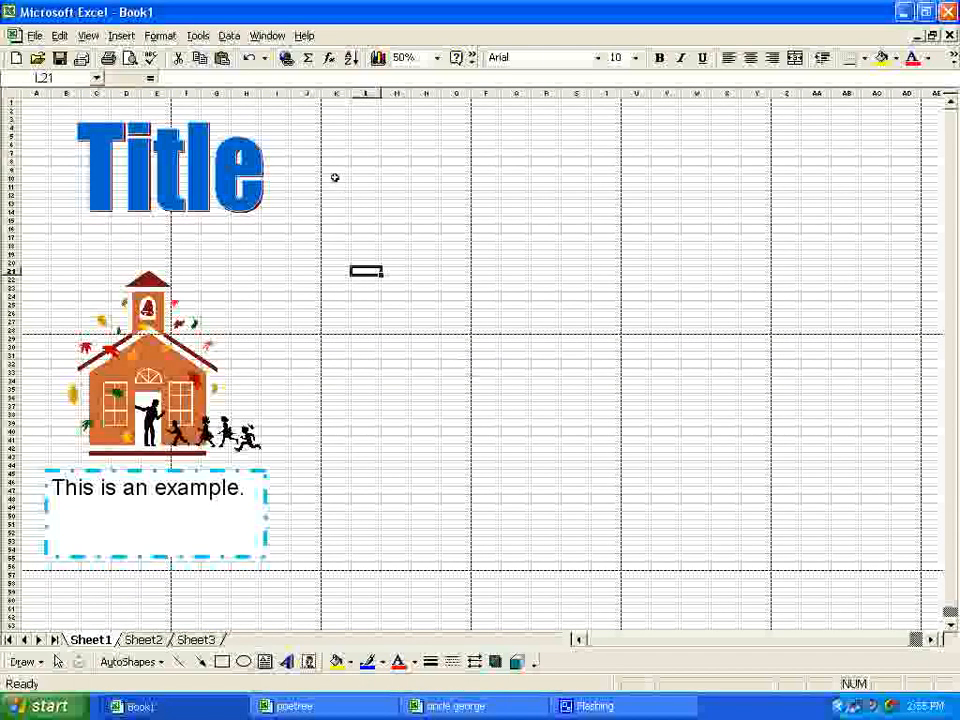